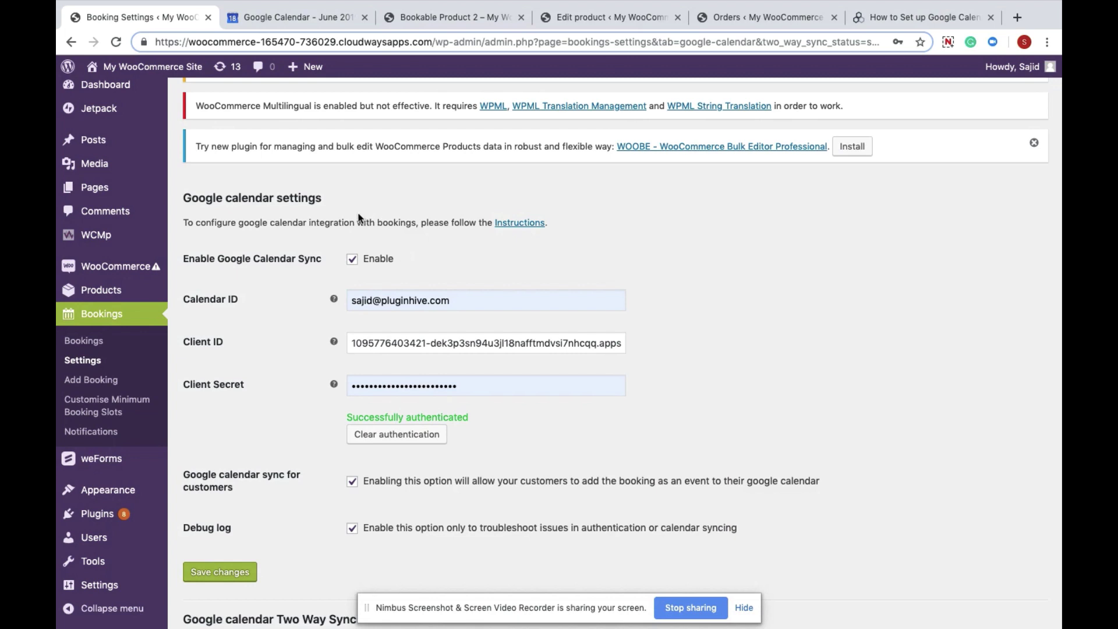
Highlight the Google calendar settings heading and 'Successfully authenticated' message, then bring up the PluginHive article
left_click_drag(351, 207, 200, 200)
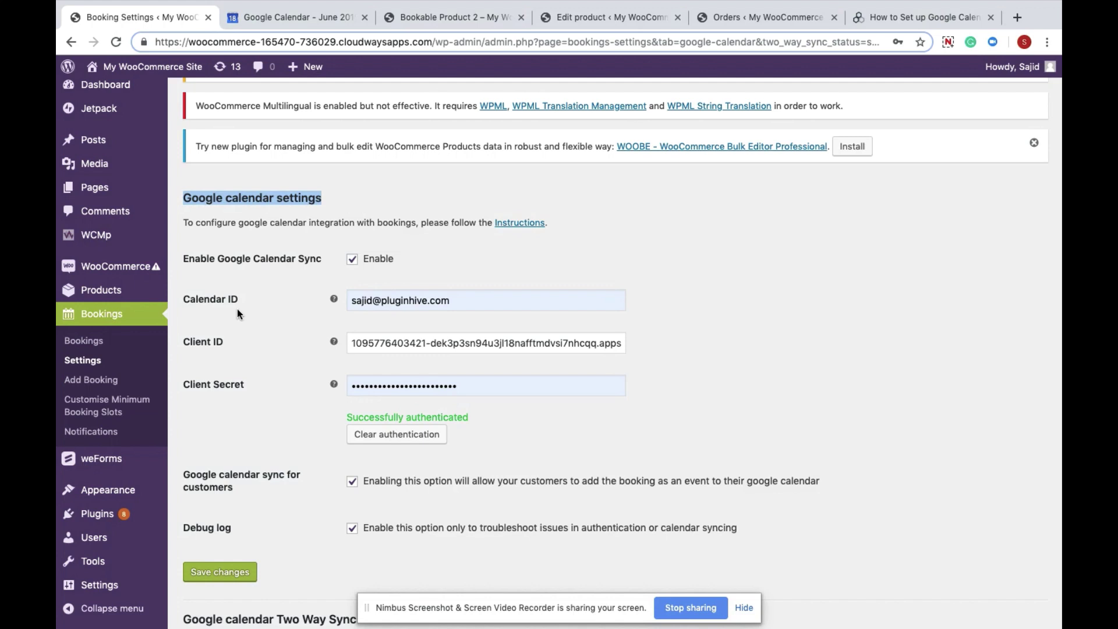
scroll(237, 309, "down", 3)
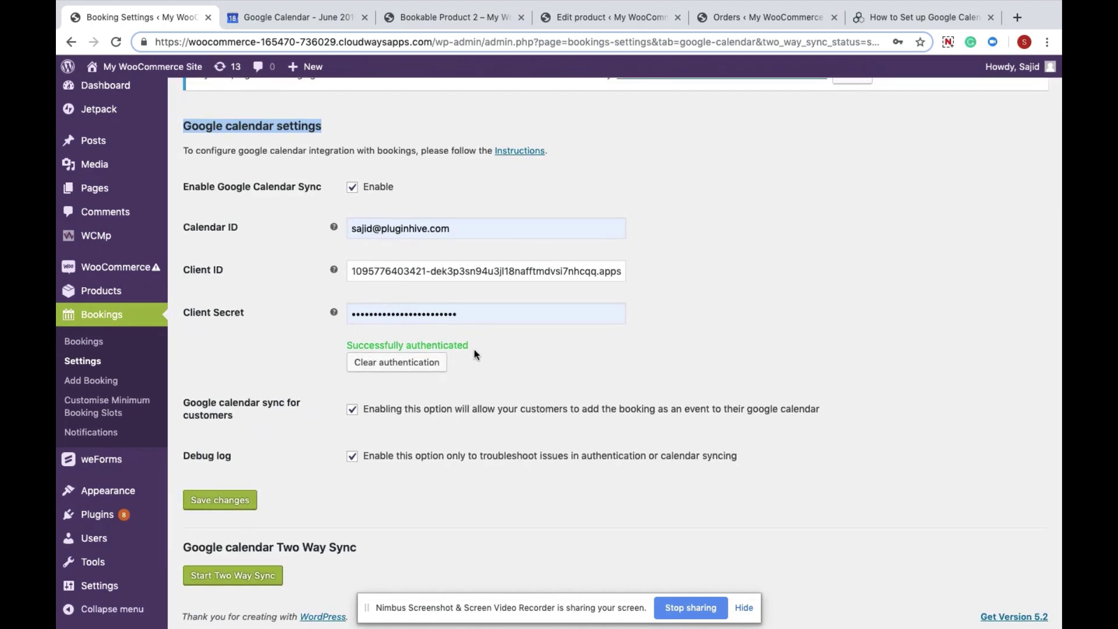
left_click_drag(472, 347, 338, 341)
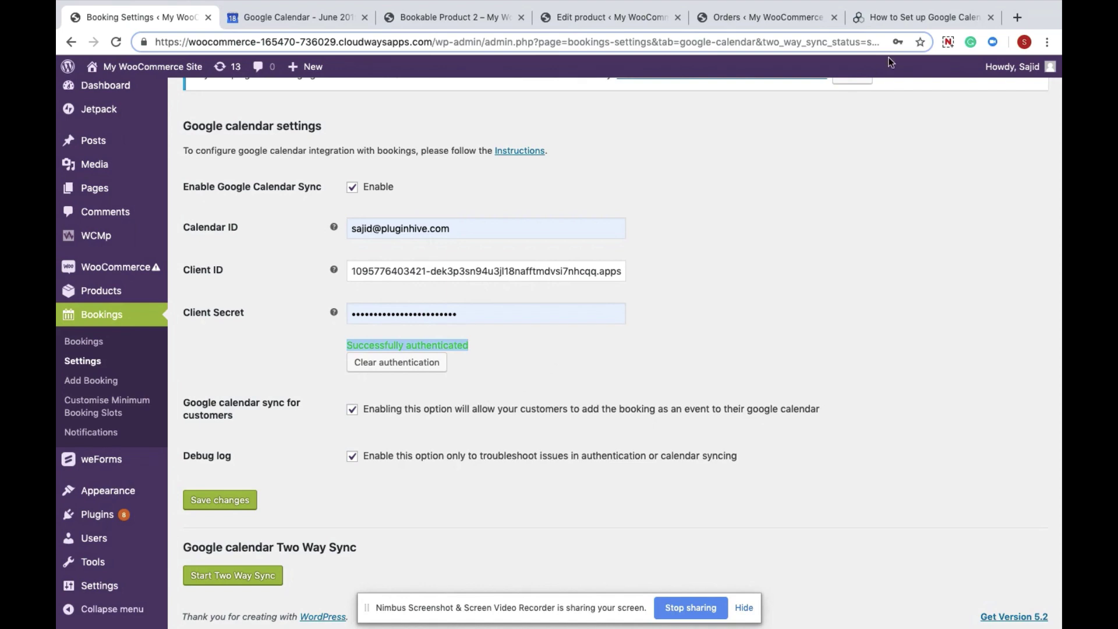
left_click(918, 23)
Open the Google Calendar Sync guide from the product's DOCUMENTATION section on PluginHive
scroll(700, 374, "up", 20)
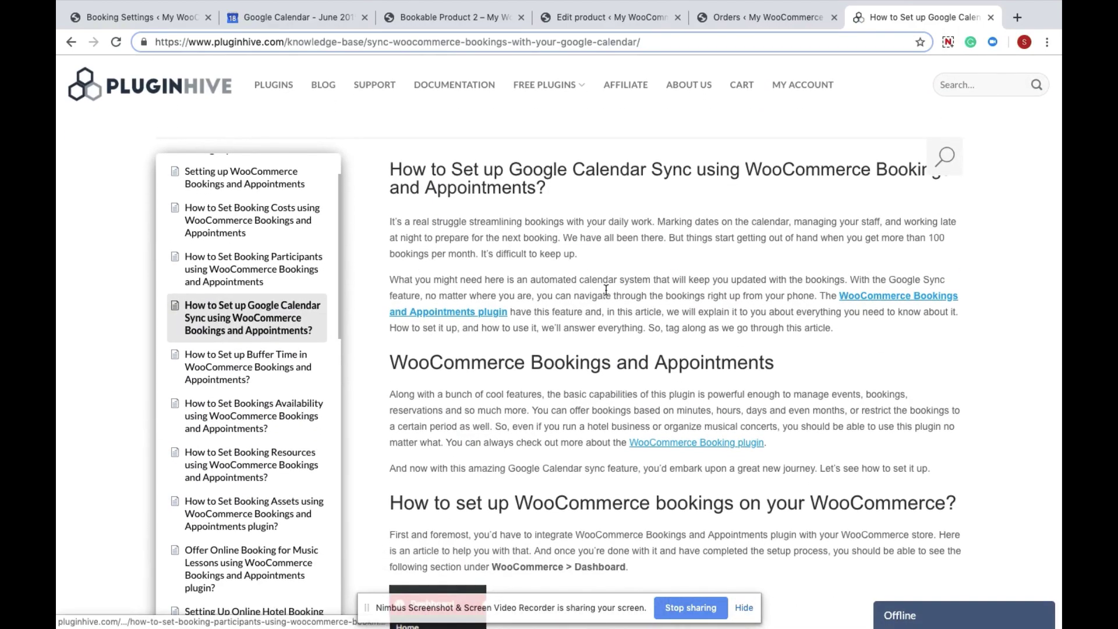
scroll(577, 289, "left", 5)
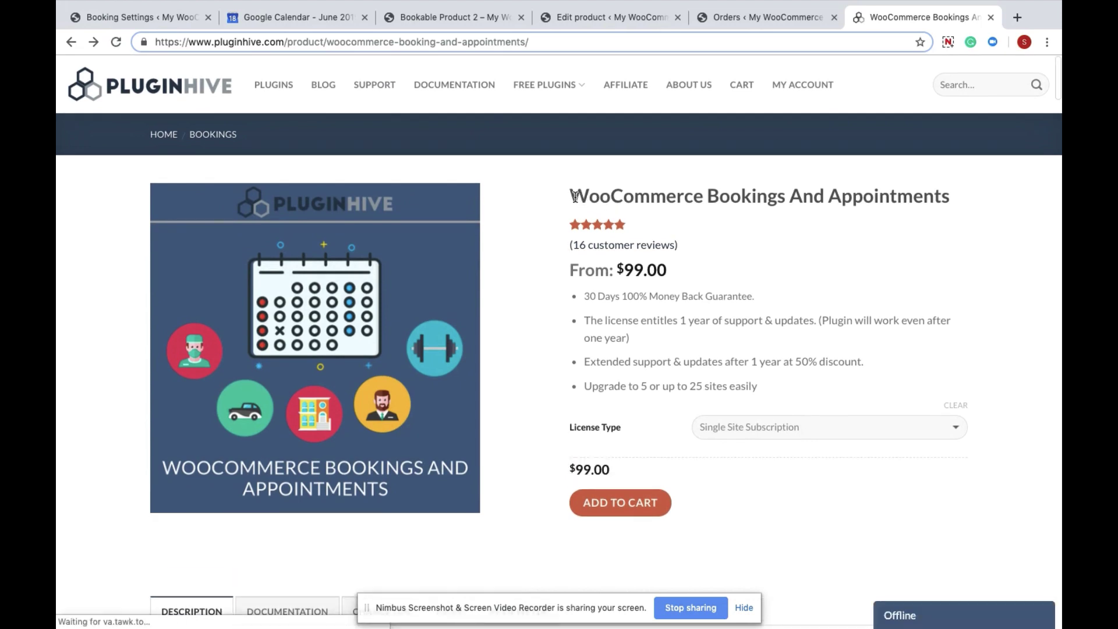
left_click_drag(575, 196, 1009, 185)
scroll(1009, 185, "down", 3)
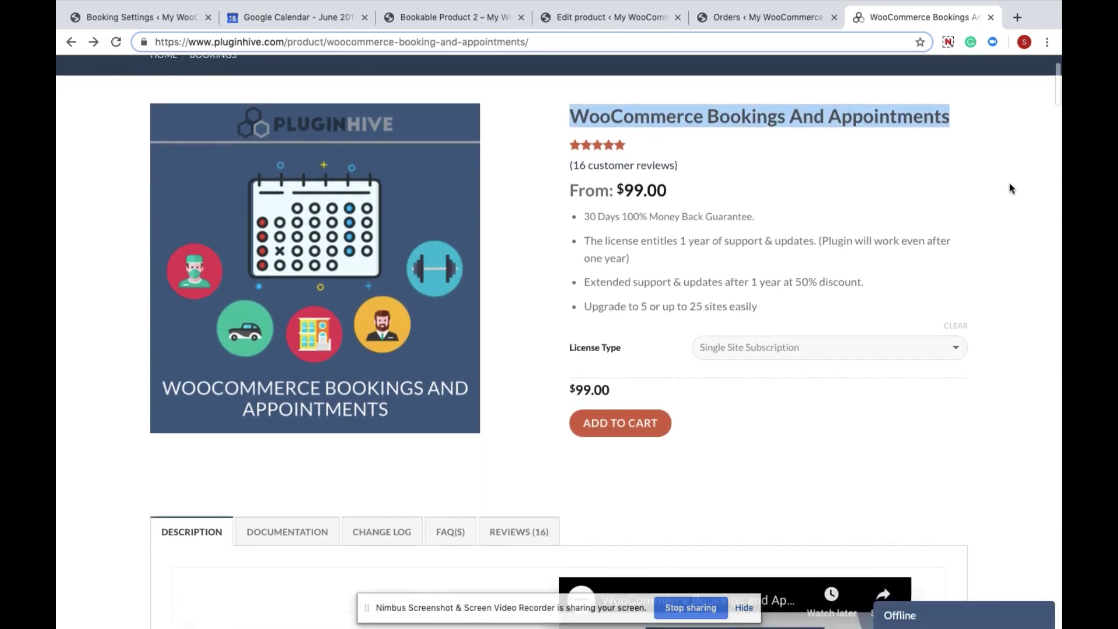
scroll(1008, 183, "down", 3)
left_click(287, 382)
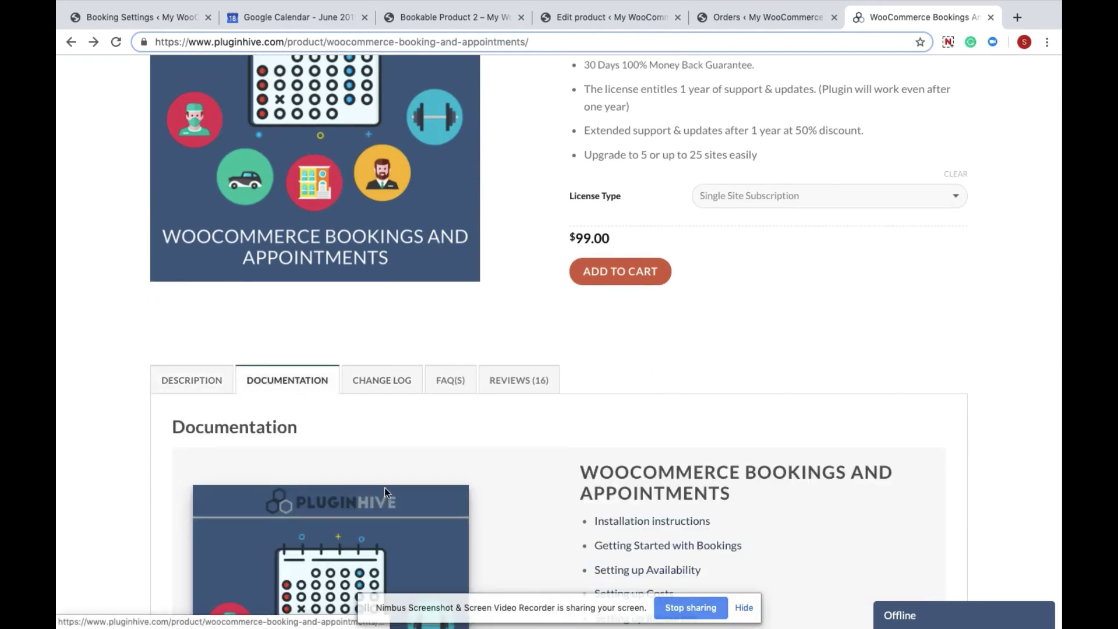
scroll(384, 489, "down", 5)
left_click(663, 415)
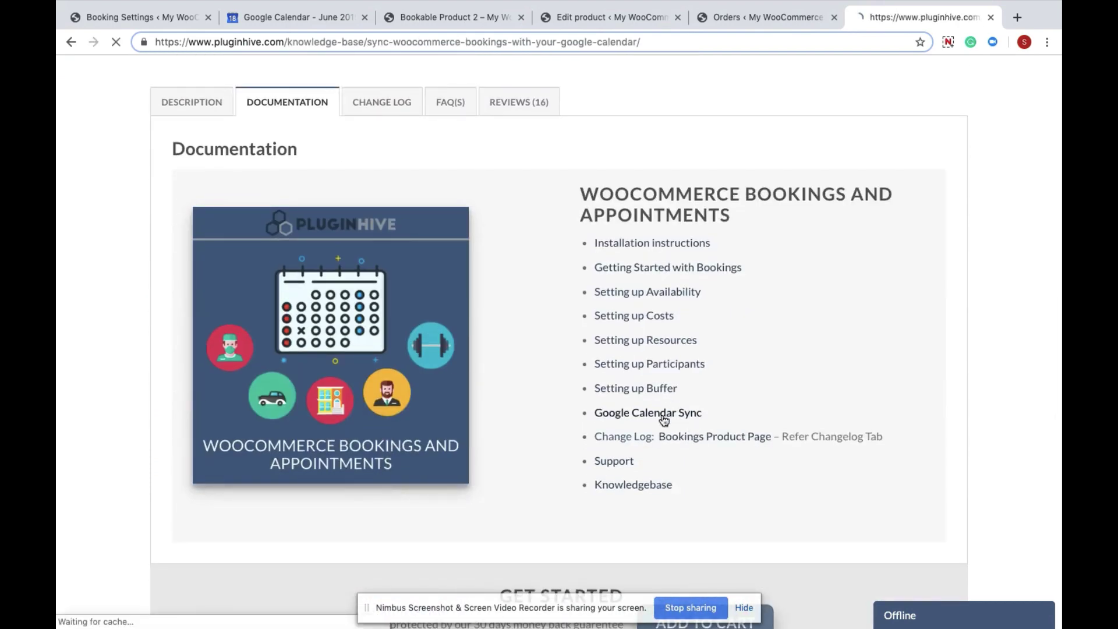
Skim the Google Calendar Sync article, then return to the Booking Settings page
scroll(664, 419, "down", 20)
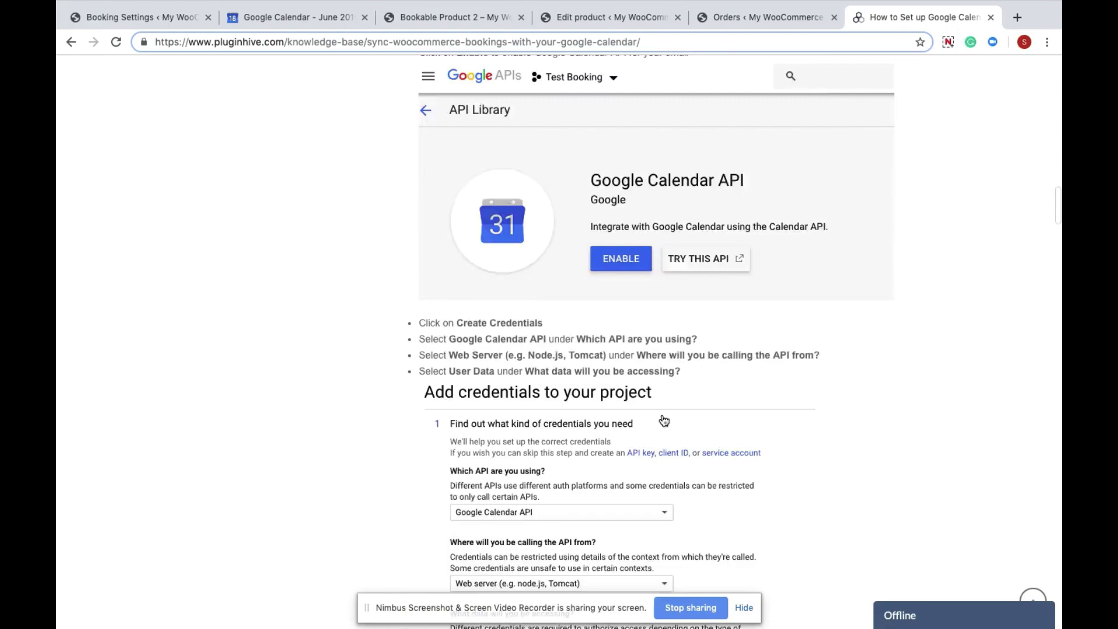
scroll(664, 419, "down", 20)
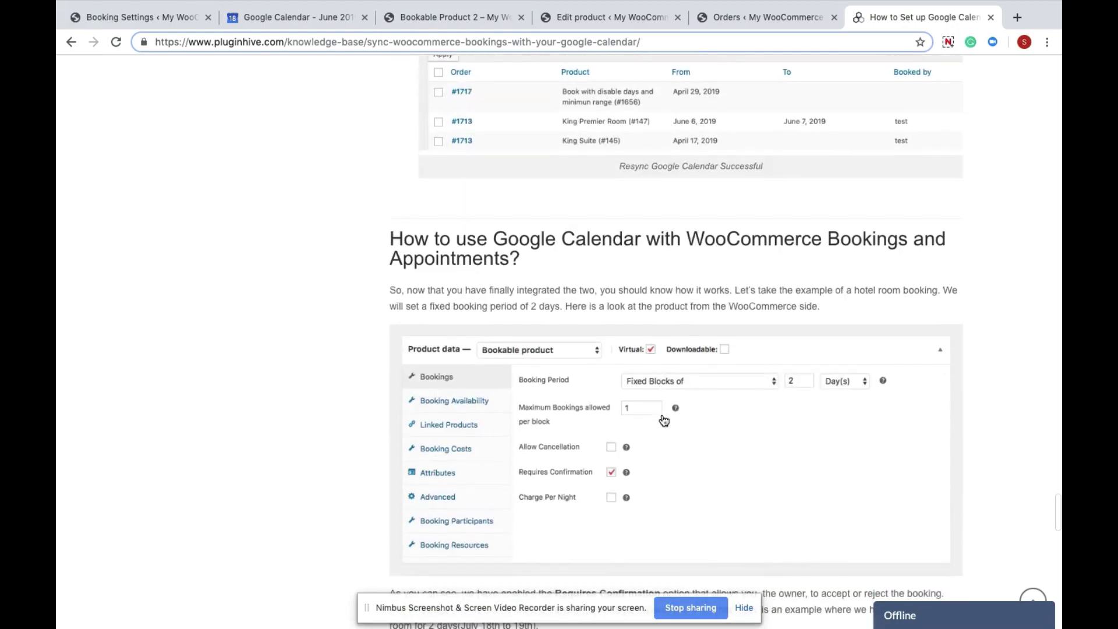
scroll(663, 419, "up", 5)
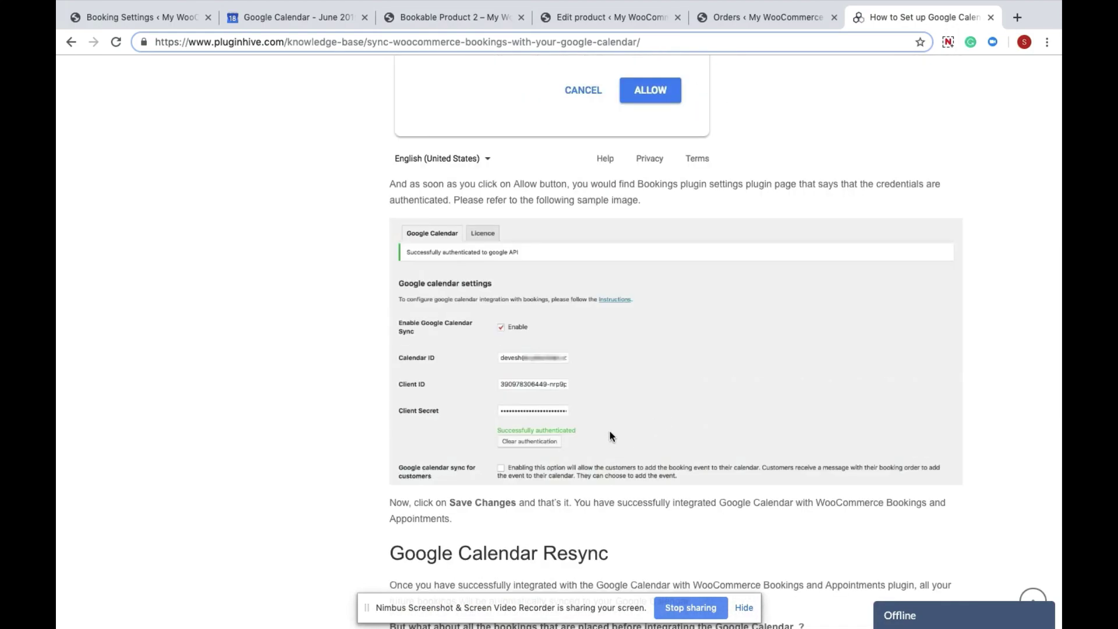
left_click_drag(596, 434, 507, 435)
key("ctrl+1")
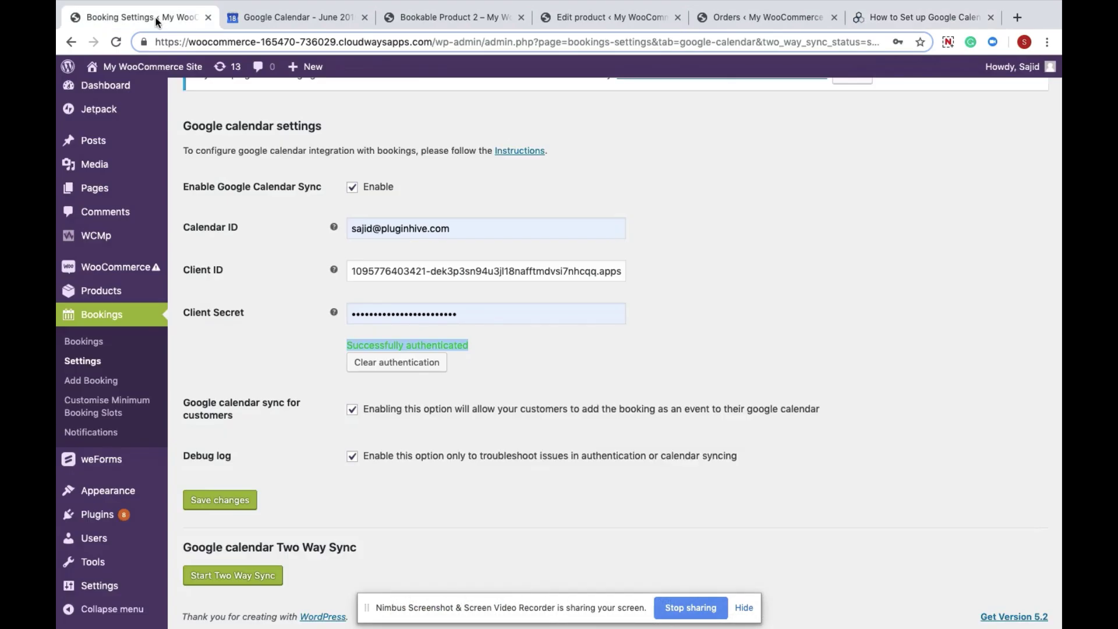
left_click(293, 359)
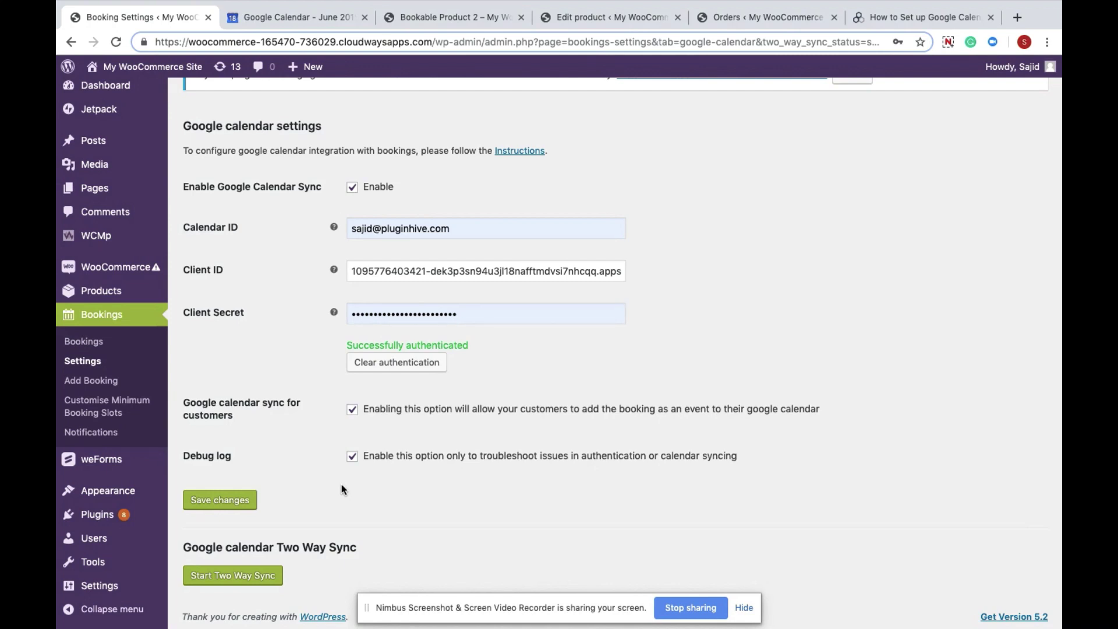
scroll(456, 383, "down", 1)
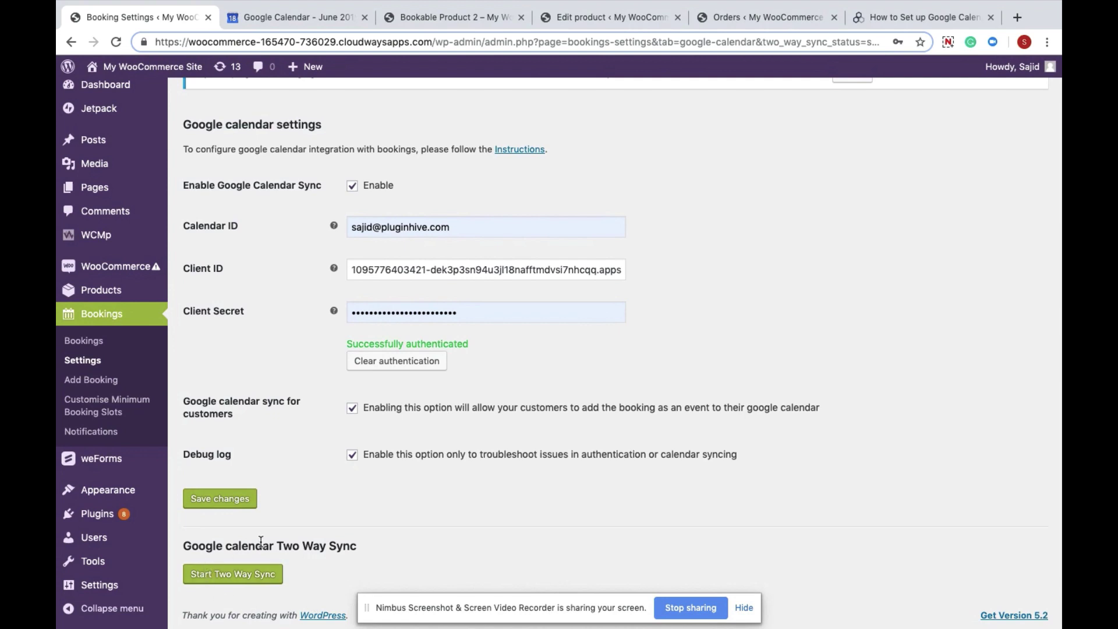
scroll(389, 293, "up", 3)
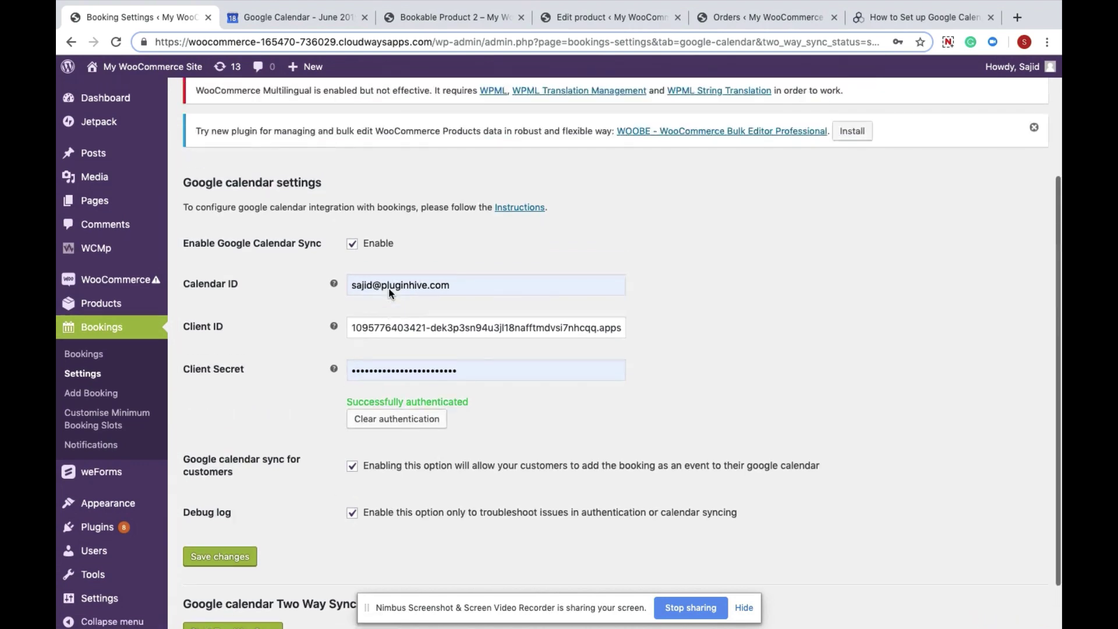
scroll(389, 292, "down", 3)
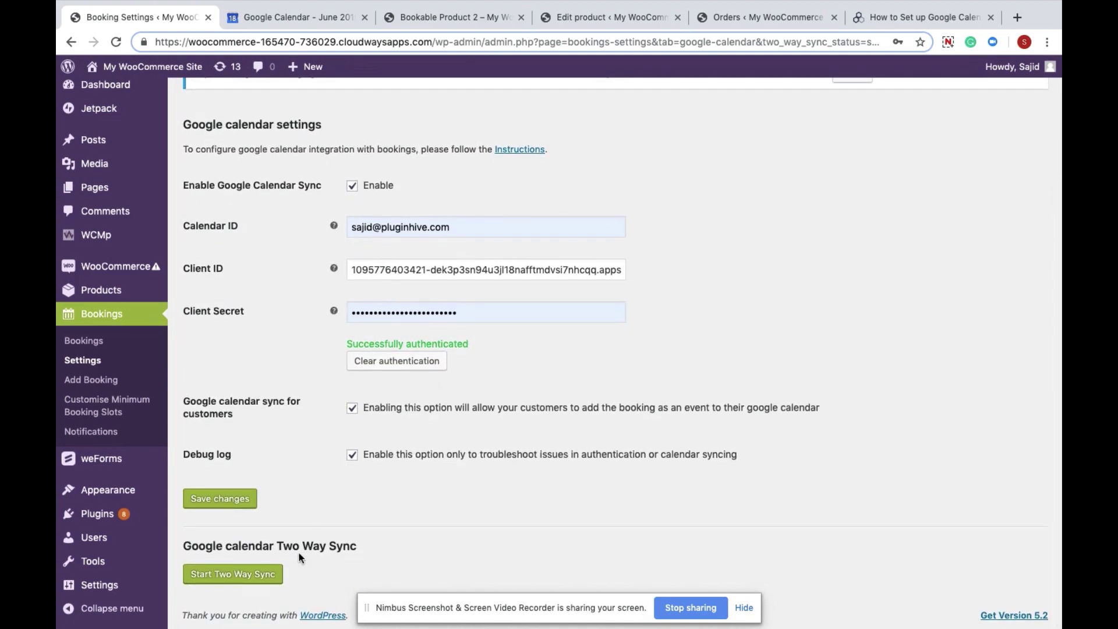
Start two-way Google Calendar sync and save a Time Interval of 1 instead of 60
left_click(256, 575)
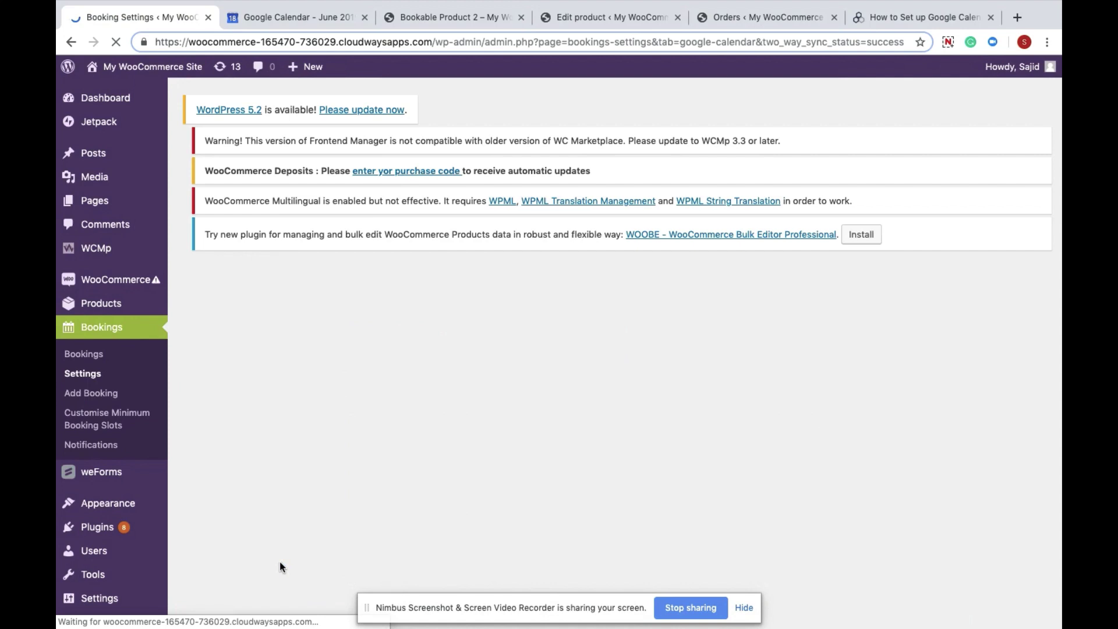
scroll(291, 534, "down", 5)
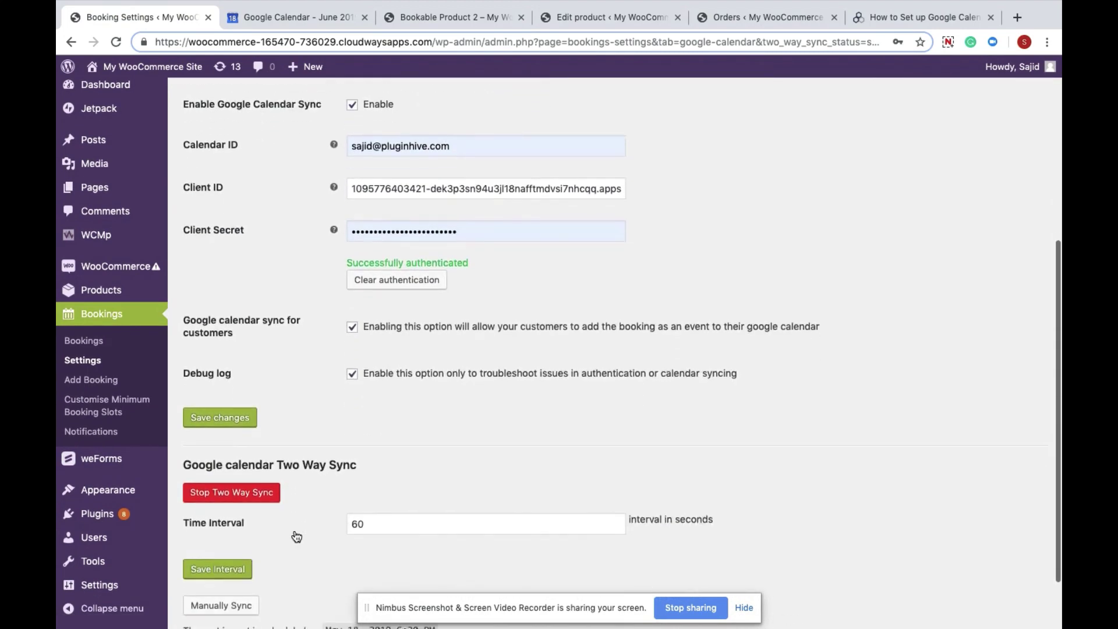
scroll(296, 536, "down", 2)
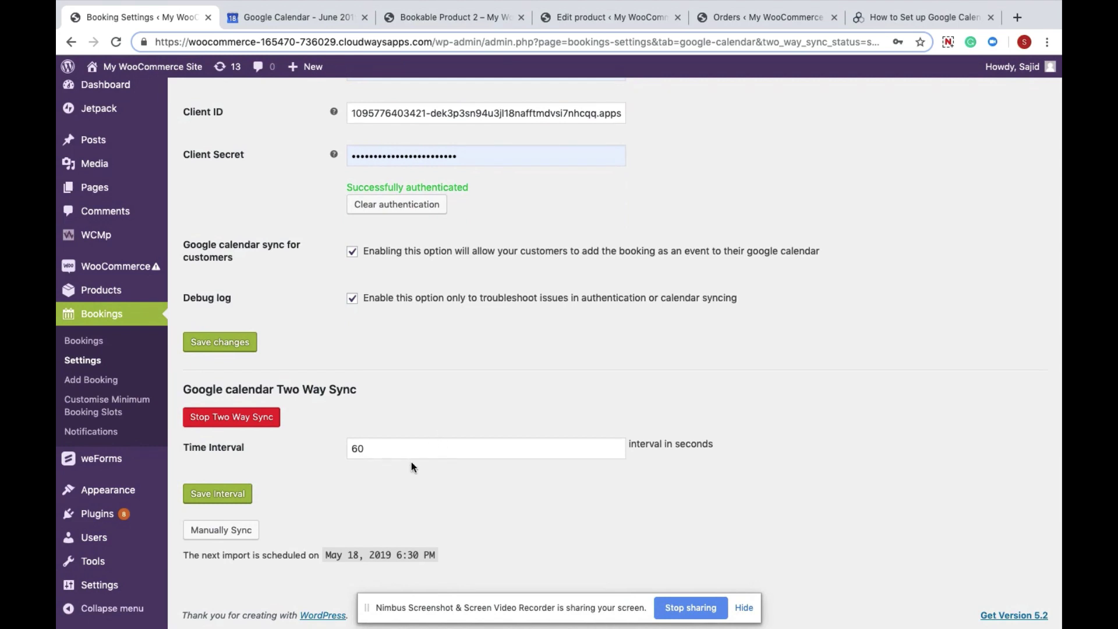
left_click_drag(393, 449, 323, 448)
key("BackSpace")
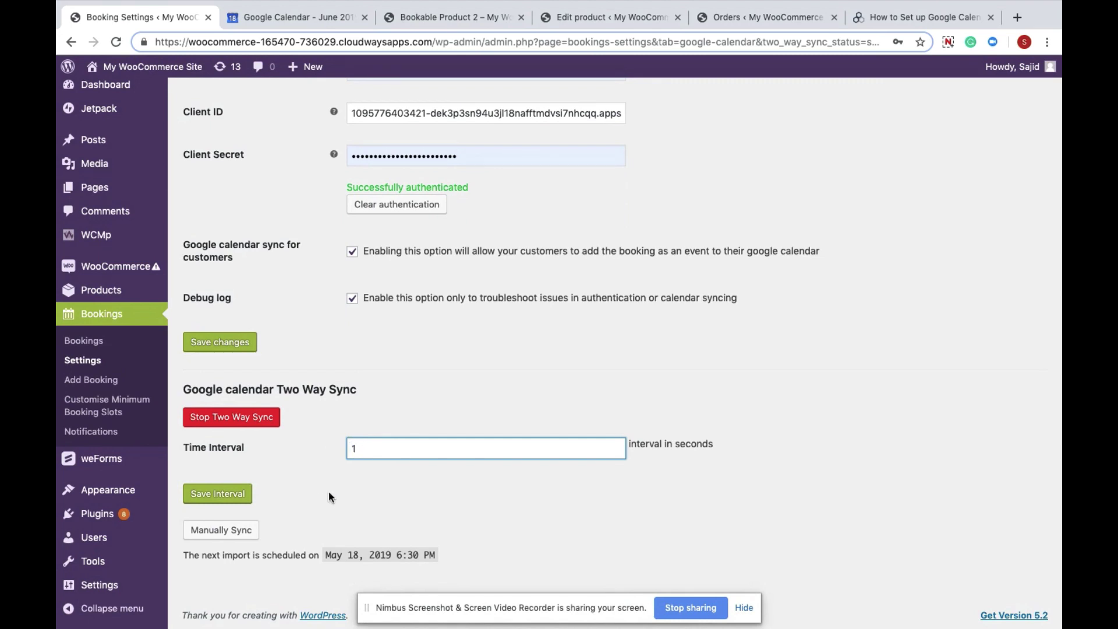
left_click(234, 494)
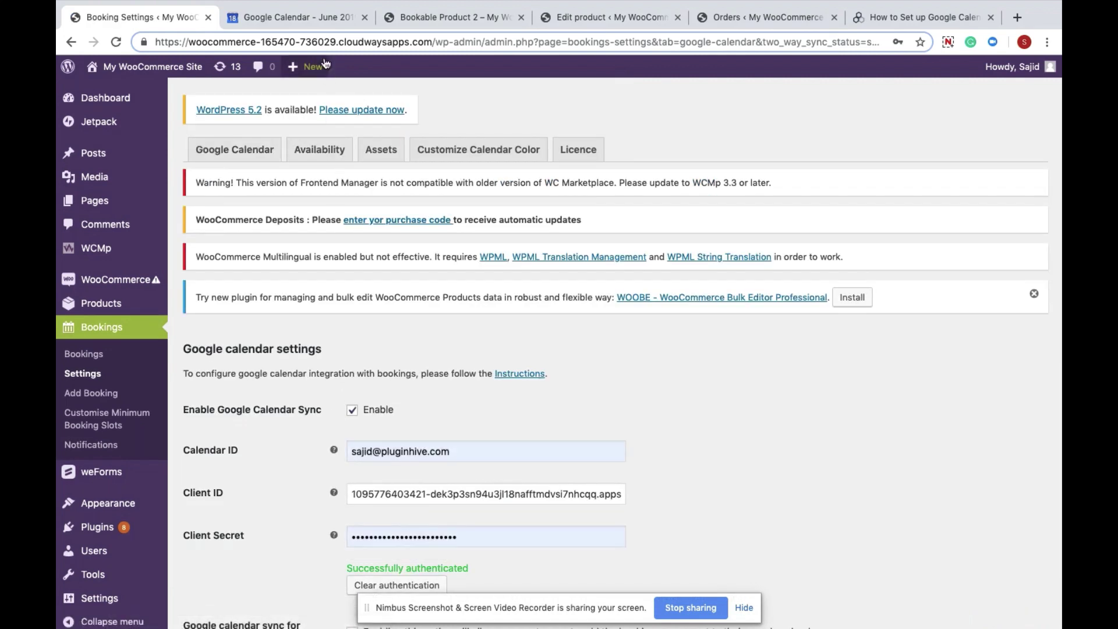
Glance at the Bookable Product 2 page, then show Google Calendar's June 2019 month view
left_click(313, 25)
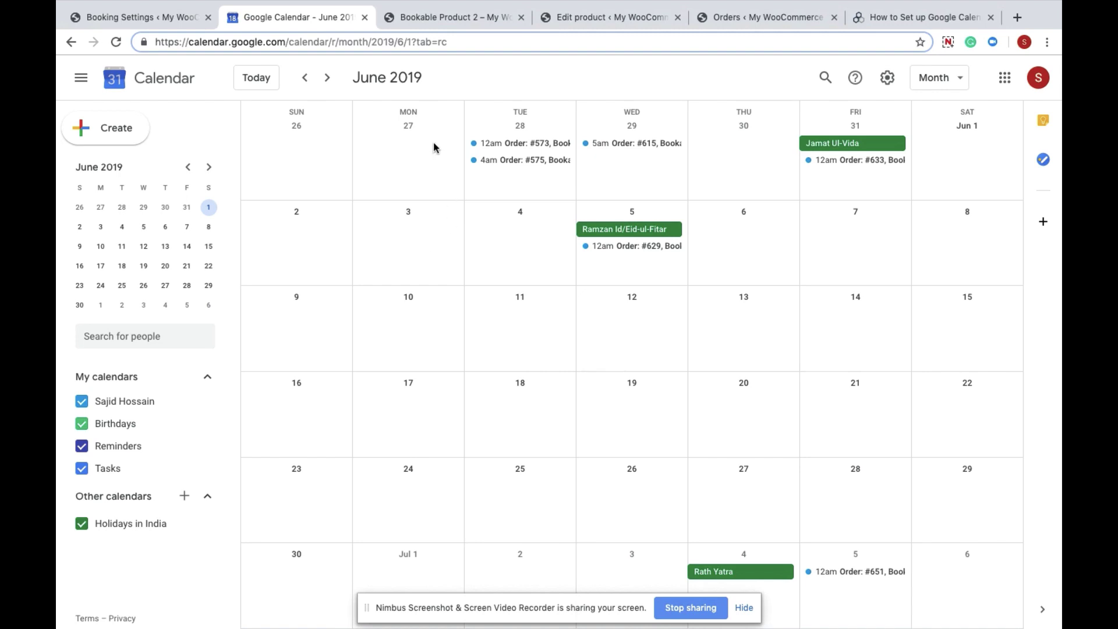
left_click(448, 26)
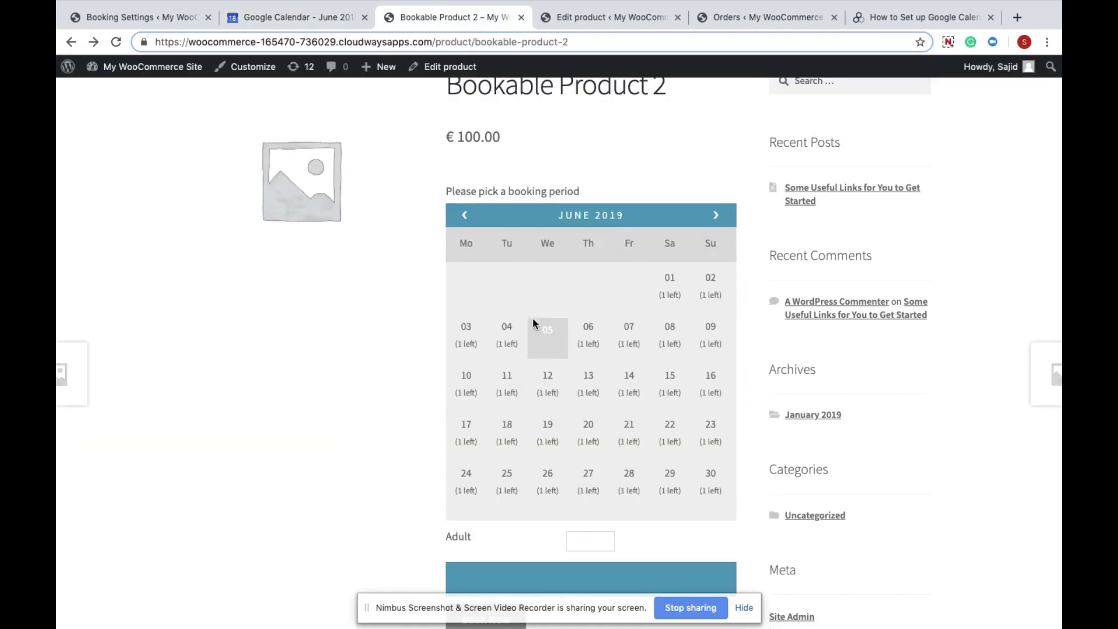
scroll(532, 323, "down", 5)
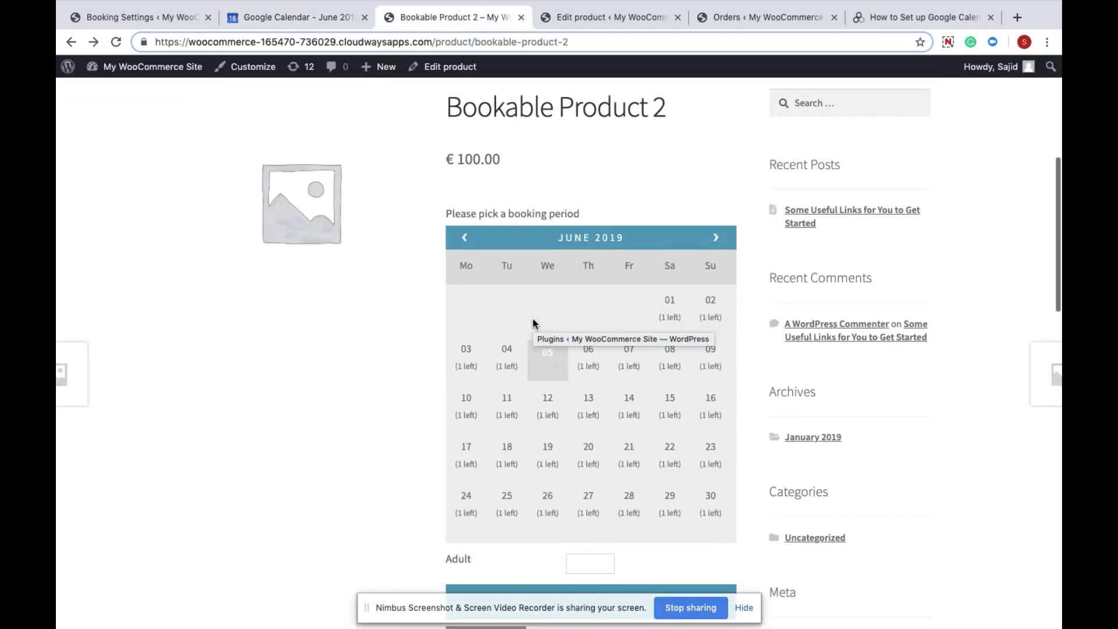
left_click(299, 20)
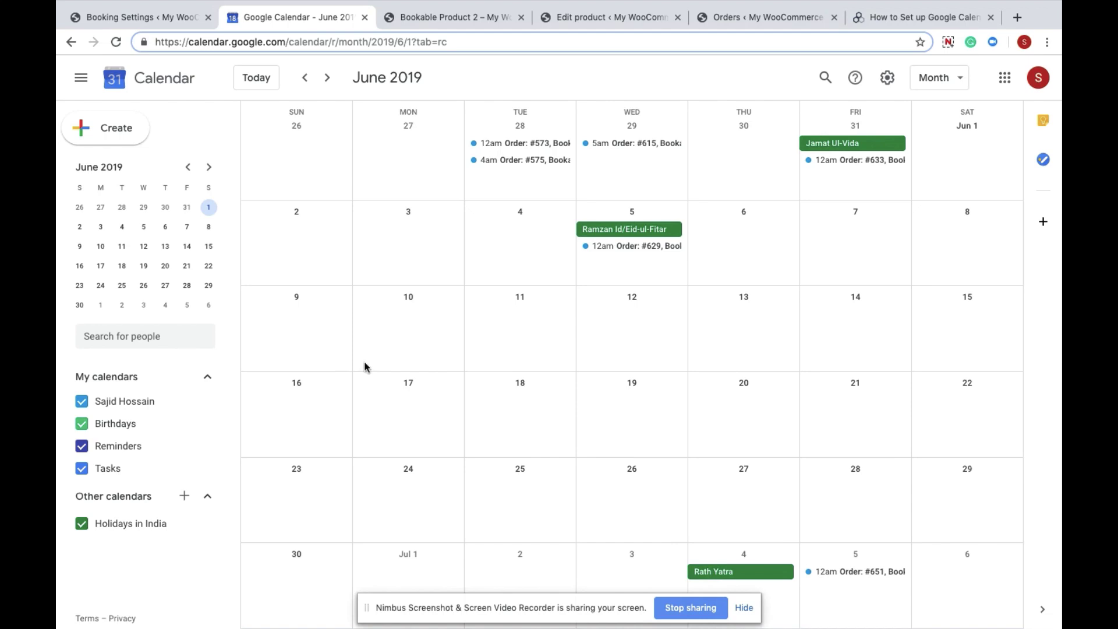
Create a new draft event in the empty June 25 cell of the month grid
left_click(530, 488)
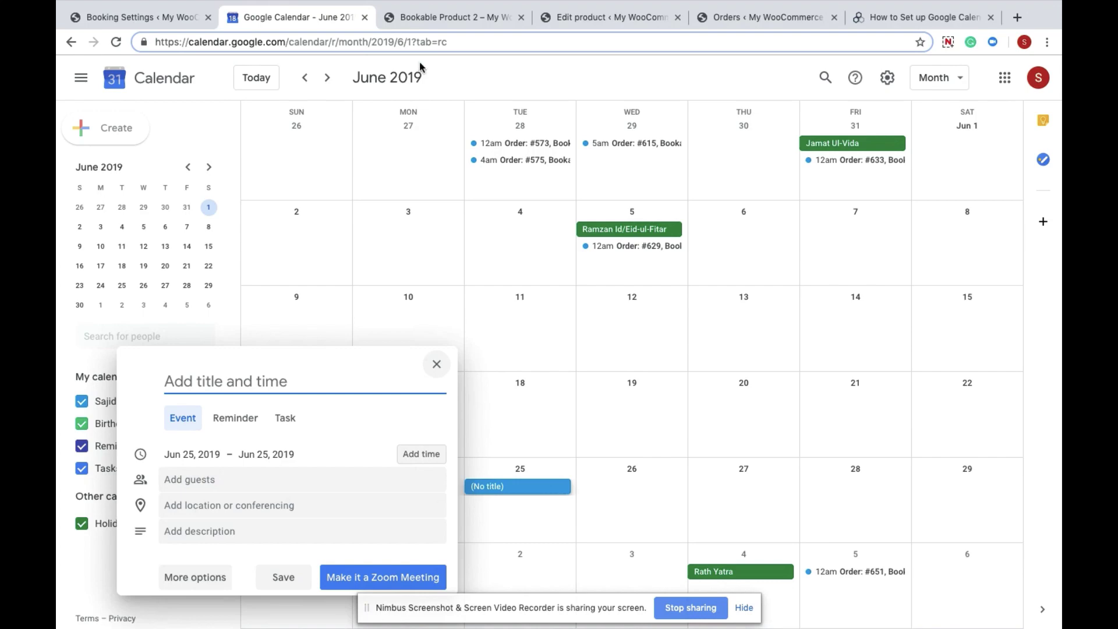
Inspect Bookable Product 2's title and permalink slug on its edit page
left_click(606, 18)
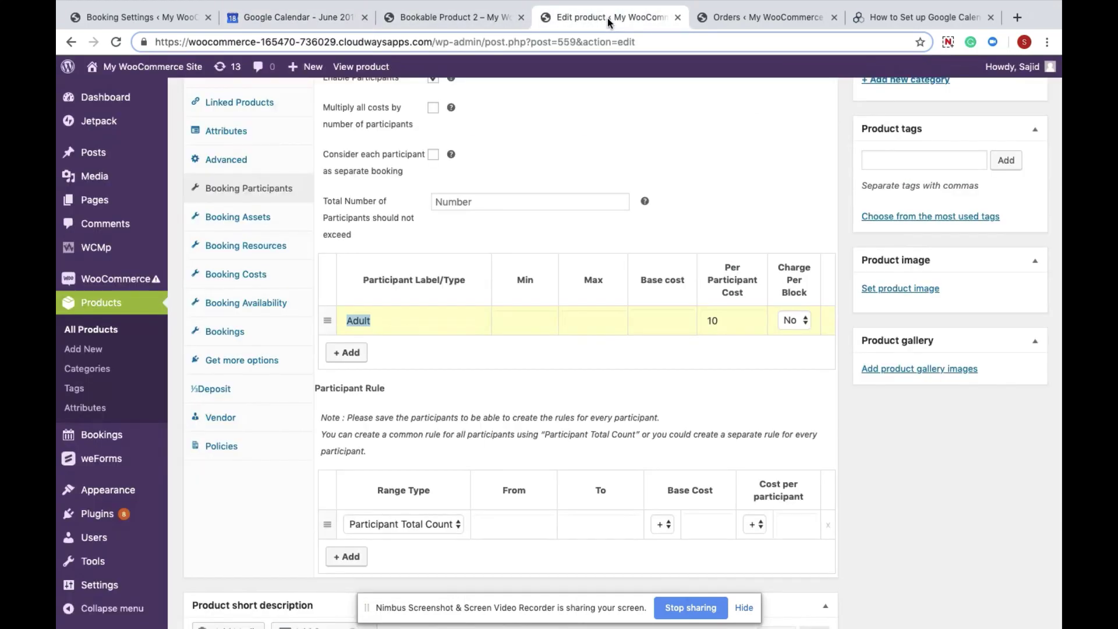
scroll(562, 255, "down", 5)
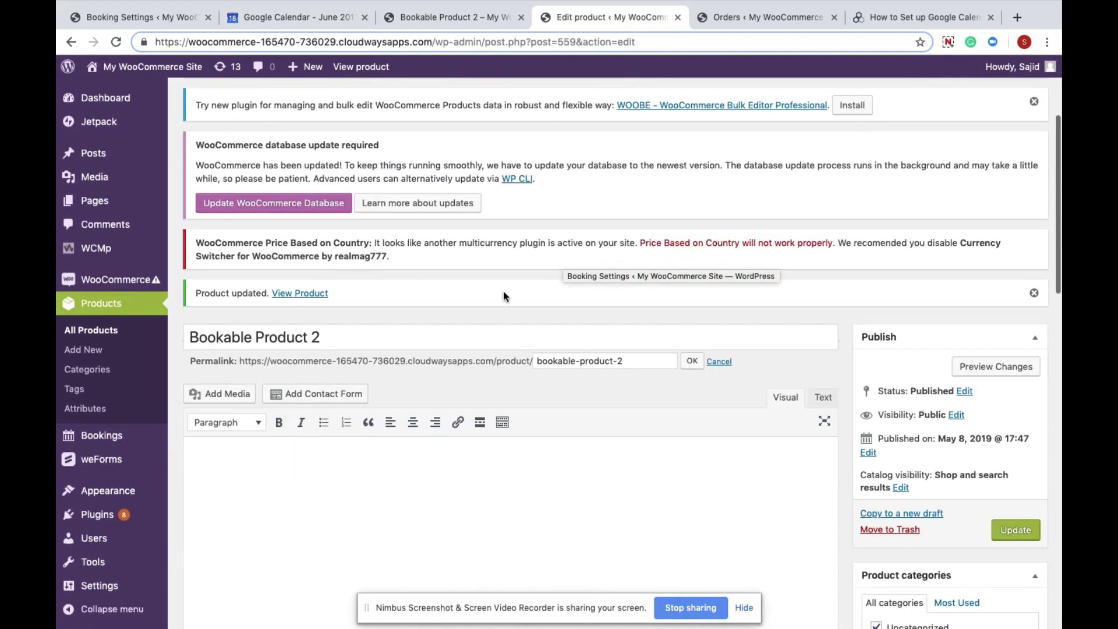
left_click(692, 362)
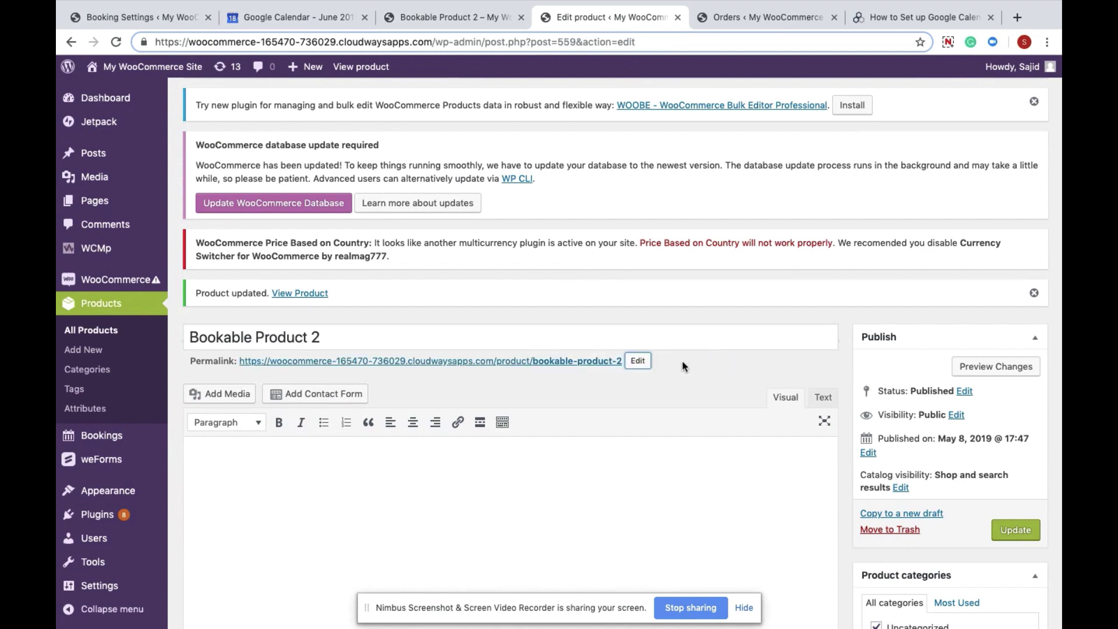
left_click(639, 361)
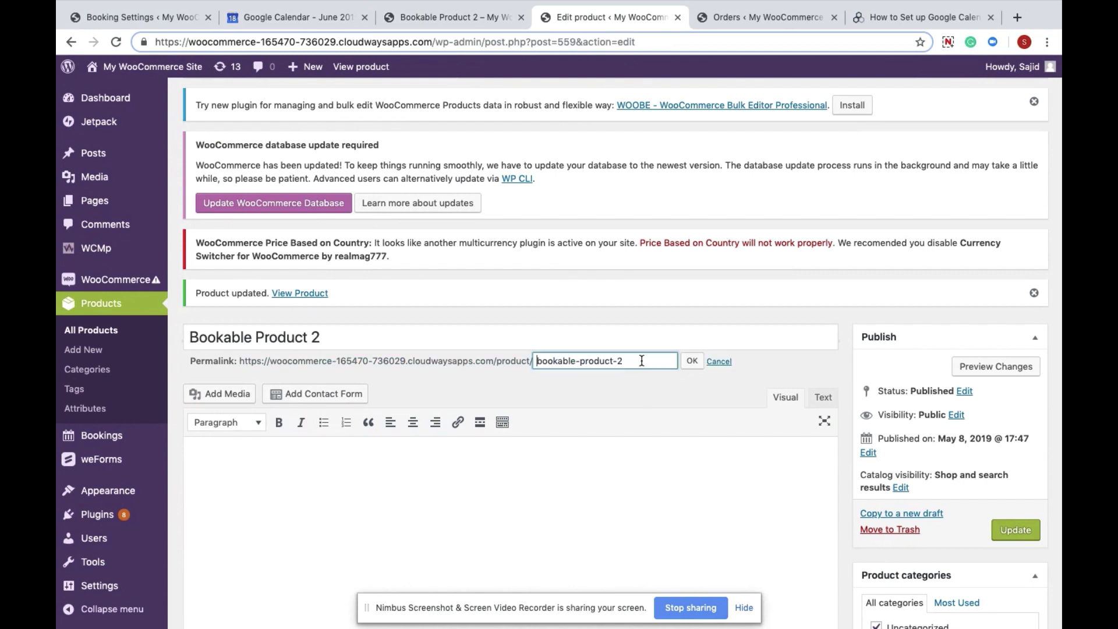
left_click_drag(642, 361, 530, 359)
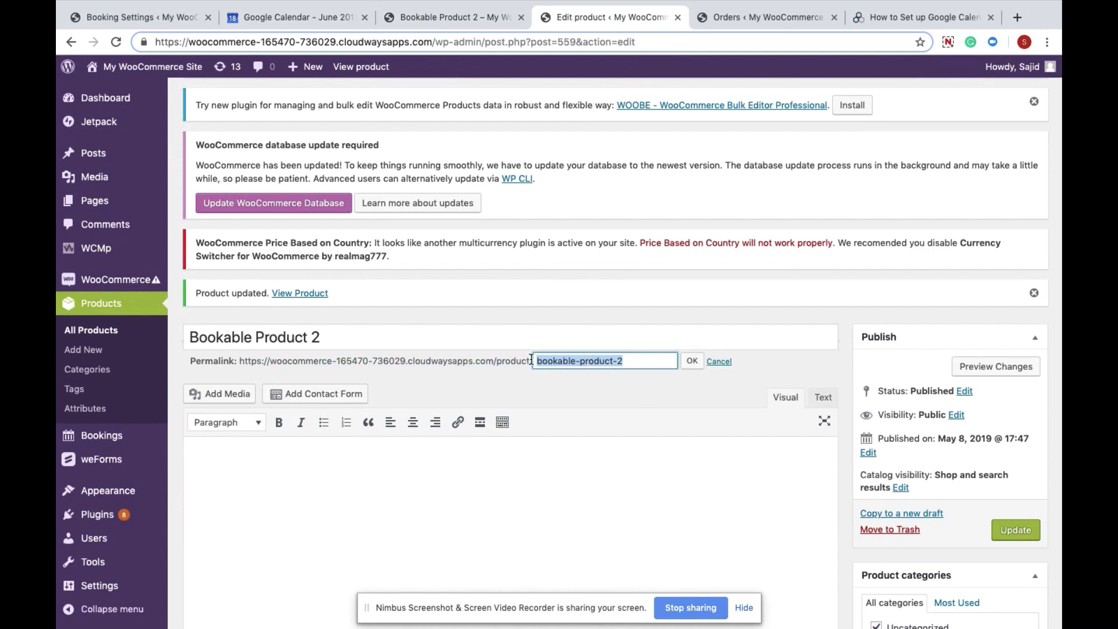
left_click_drag(624, 361, 530, 362)
left_click(350, 333)
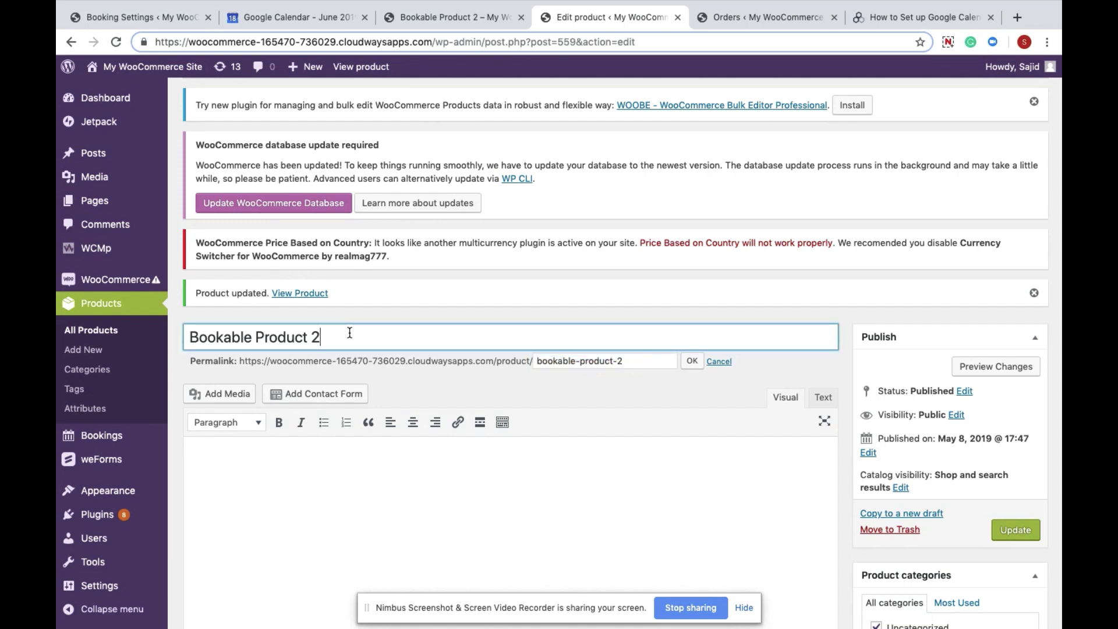
left_click_drag(349, 333, 184, 335)
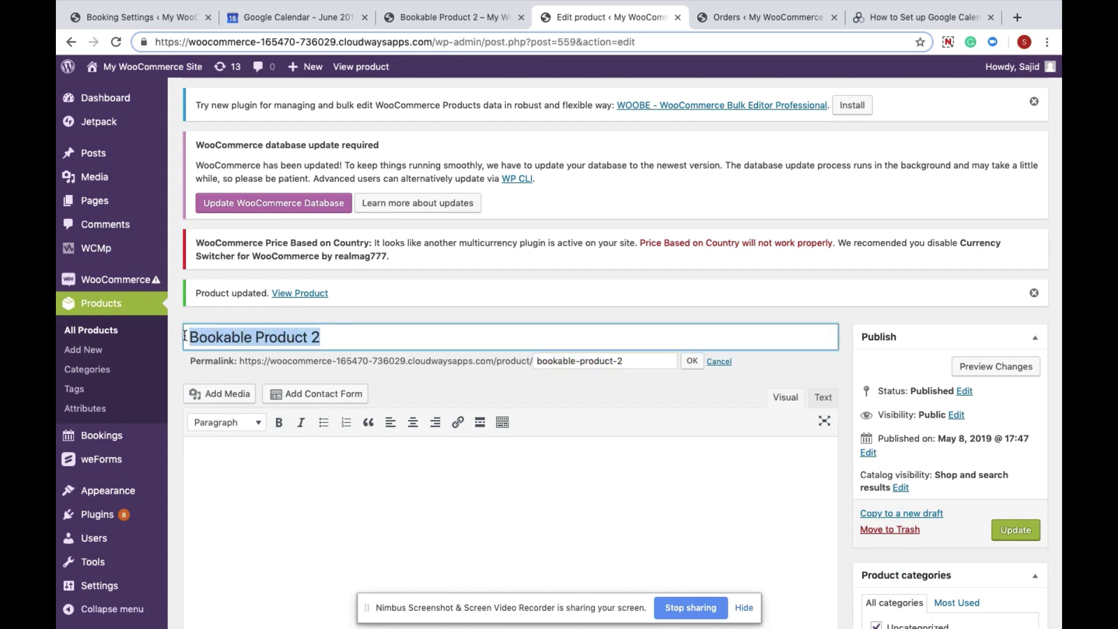
left_click(650, 360)
left_click_drag(651, 360, 533, 359)
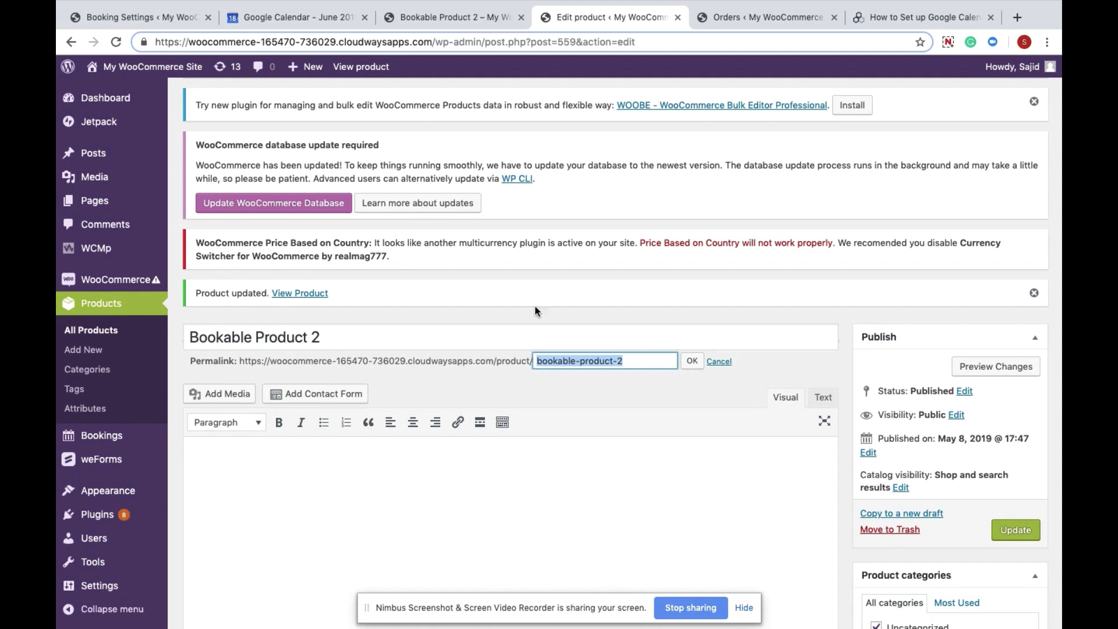
Pick out product ID 559 in the edit page URL, then return to the booking page
scroll(548, 225, "up", 3)
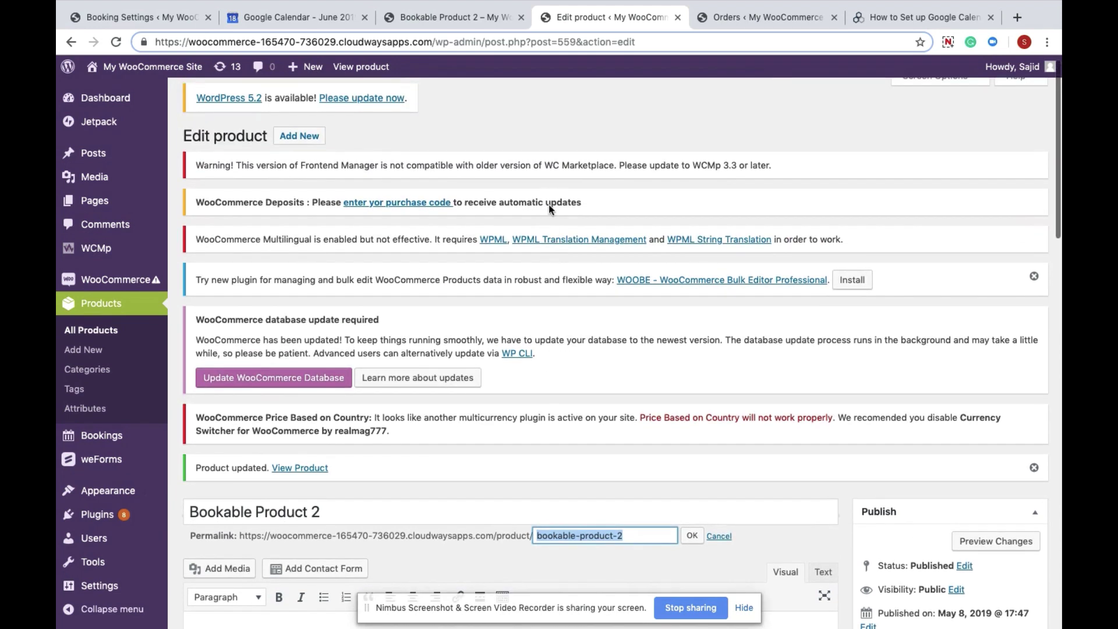
double_click(565, 45)
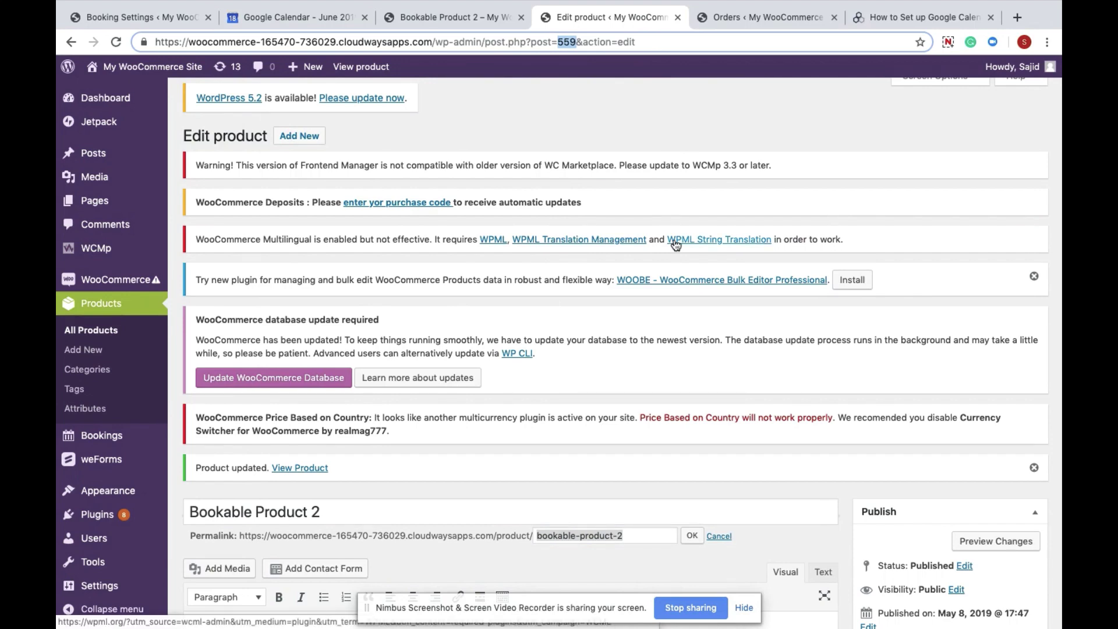
left_click(465, 19)
scroll(511, 299, "down", 3)
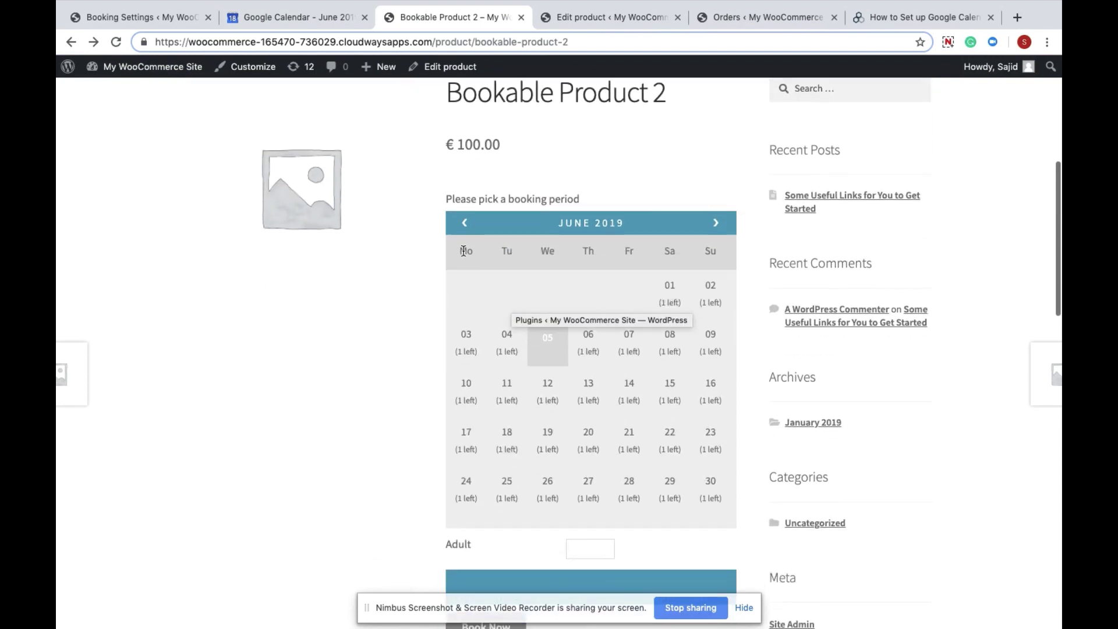
Title the June 25 event 559, describe it as Adult:3, and save it
left_click(315, 19)
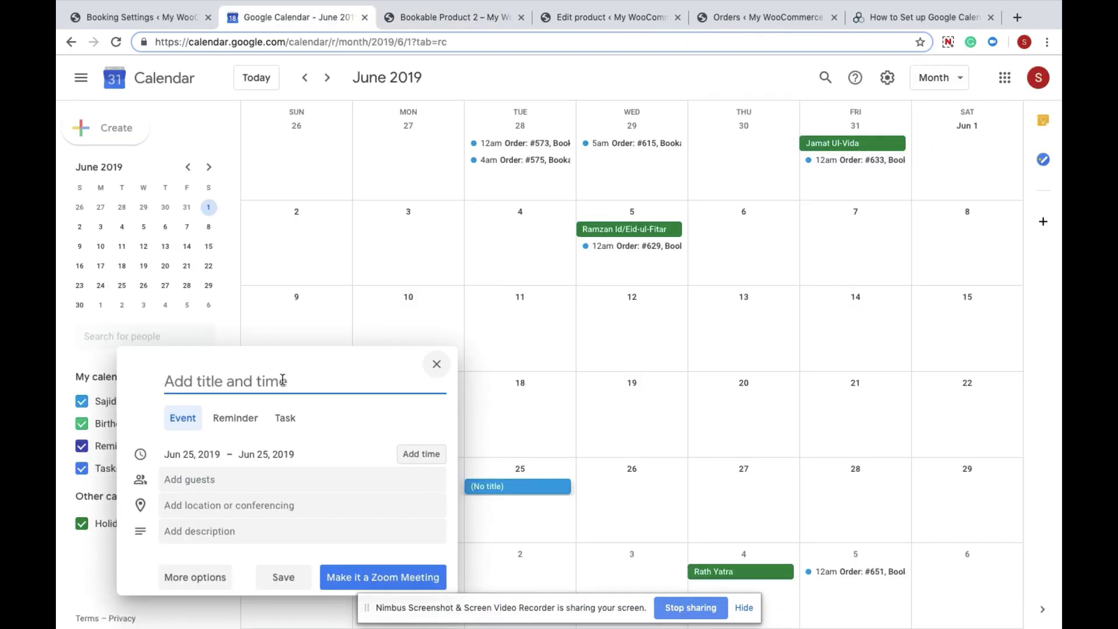
type("559")
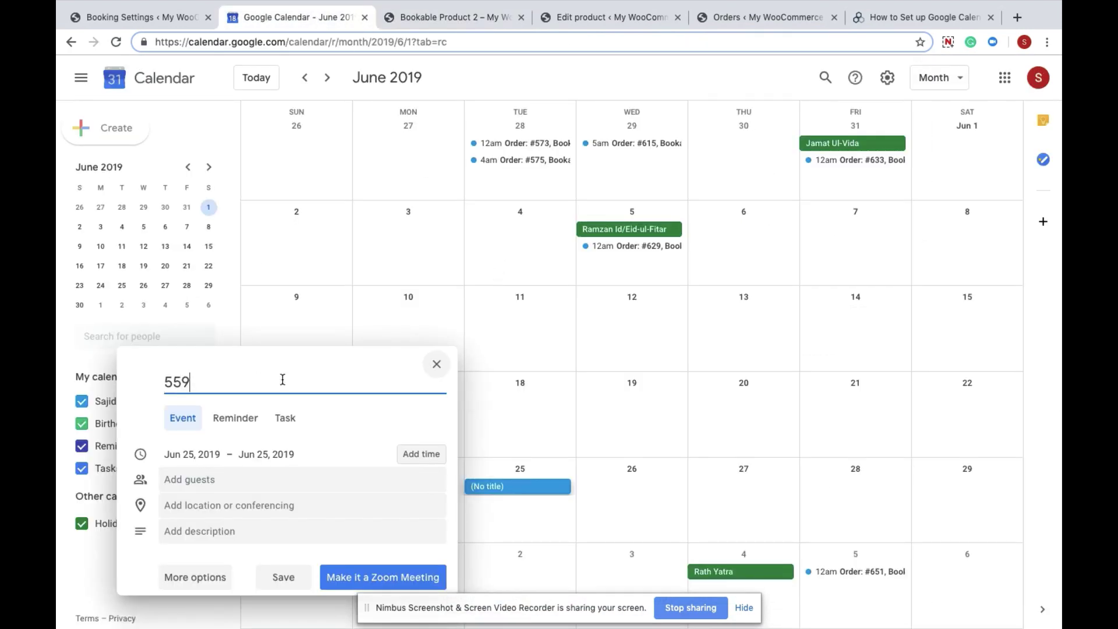
left_click(231, 542)
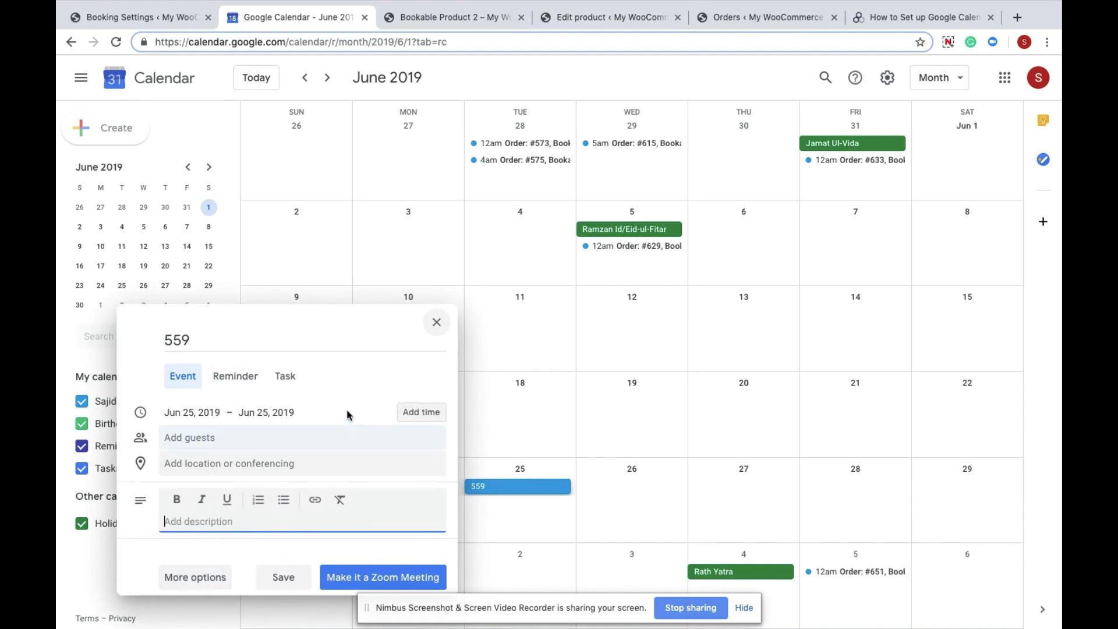
left_click(554, 19)
scroll(518, 387, "down", 10)
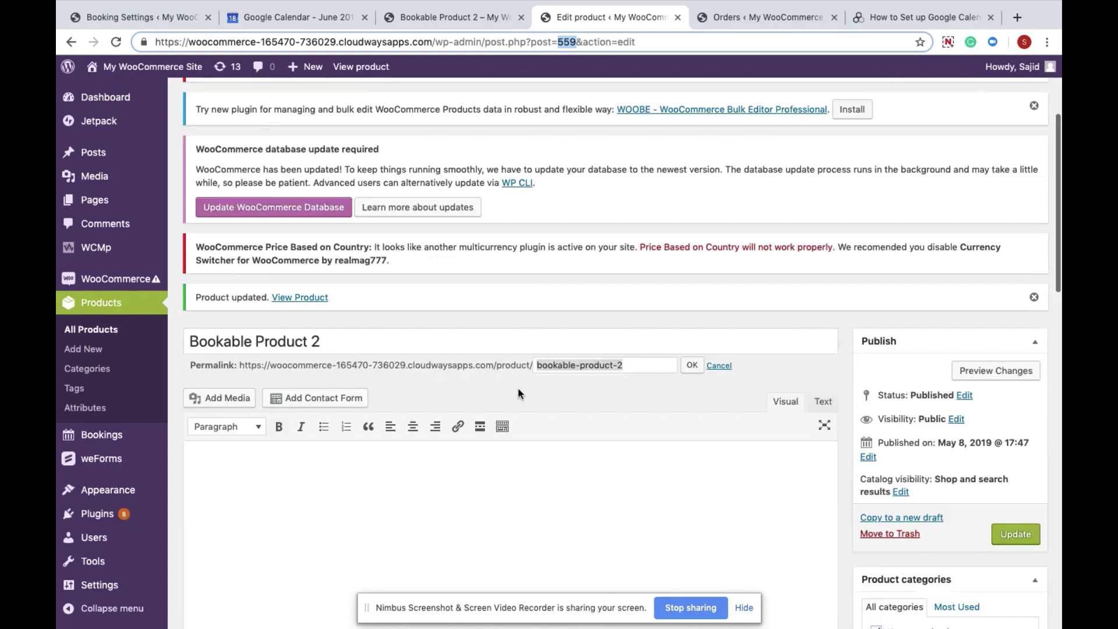
scroll(350, 420, "down", 2)
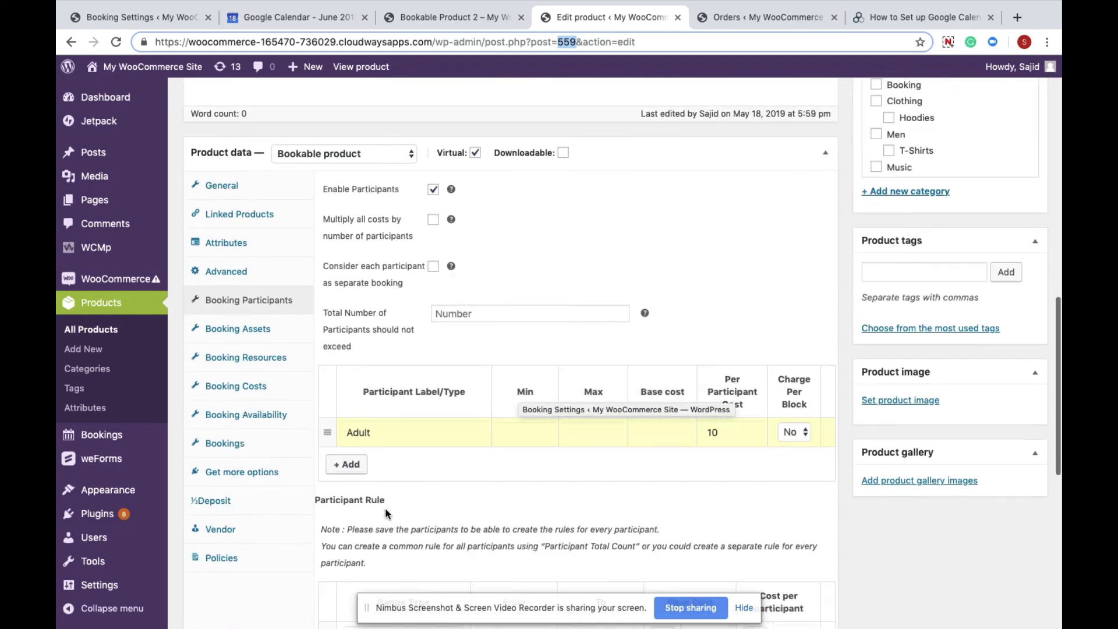
double_click(361, 423)
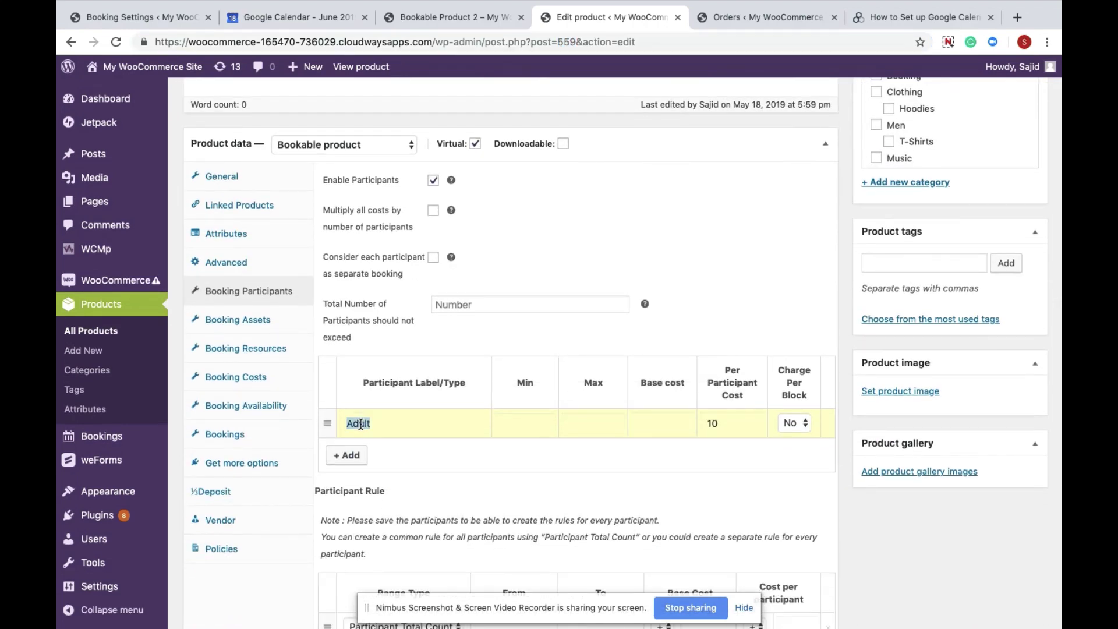
left_click(287, 18)
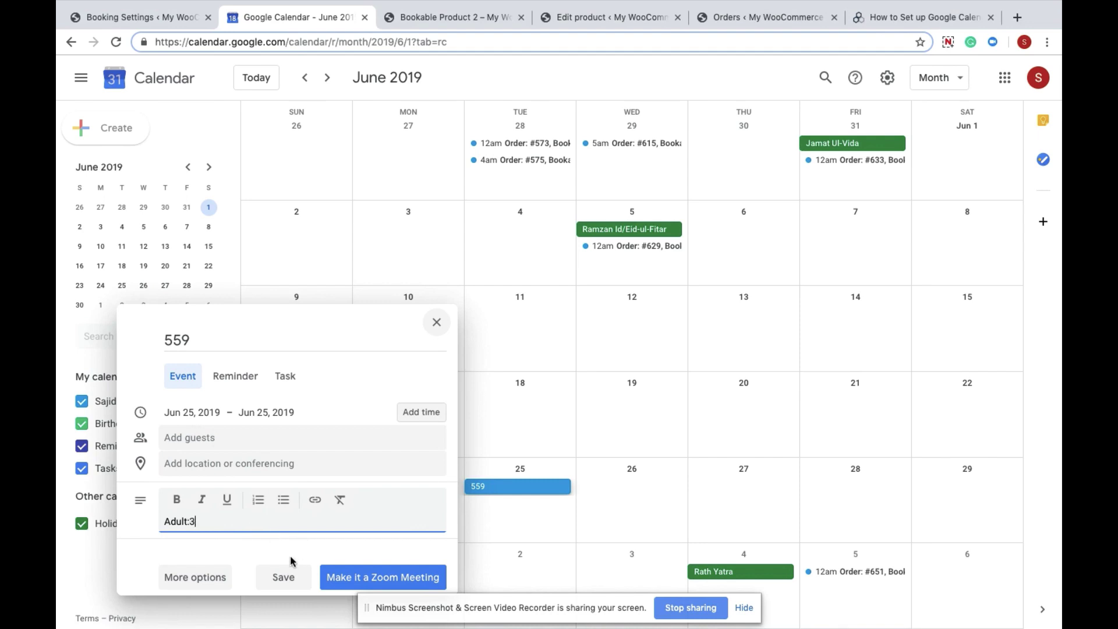
left_click(291, 579)
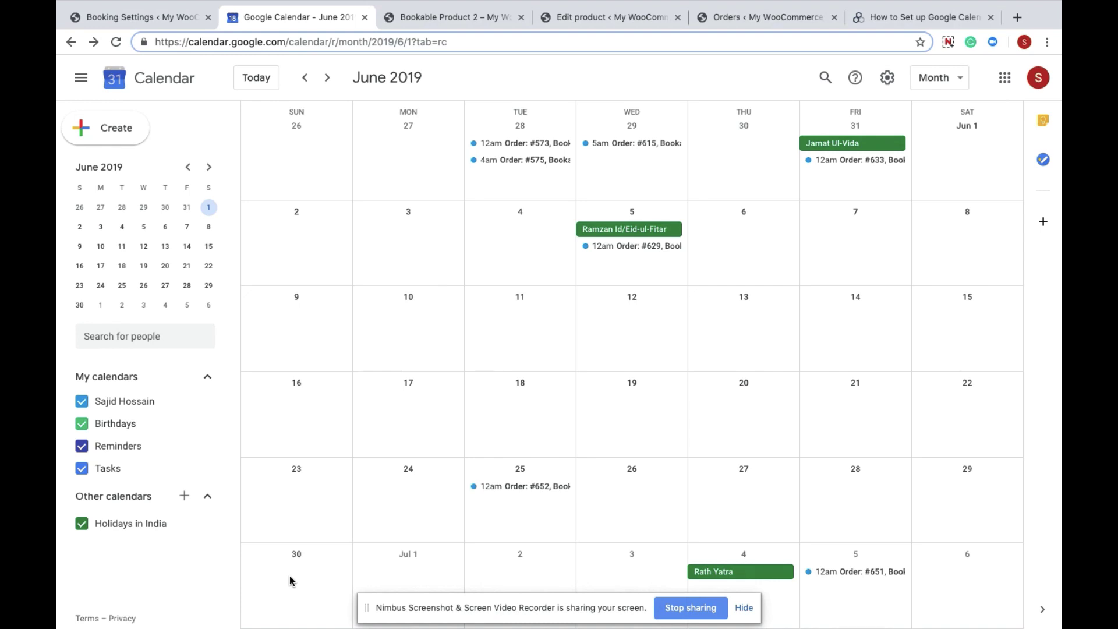
Reload Bookable Product 2's booking page and advance its calendar to June 2019, showing the 25th blocked
left_click(469, 18)
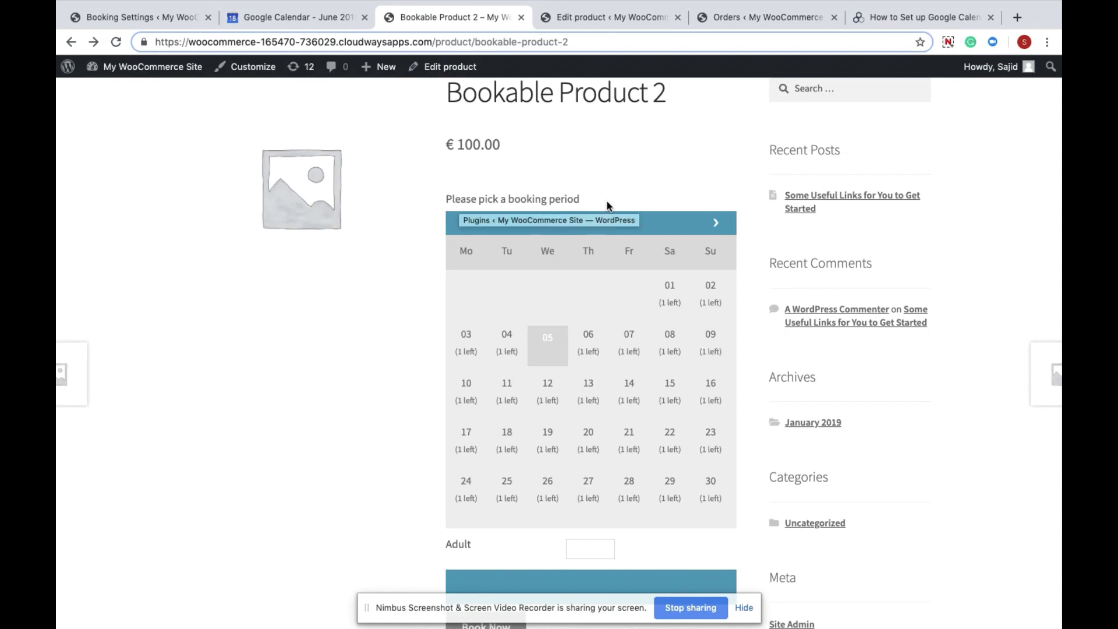
left_click(116, 42)
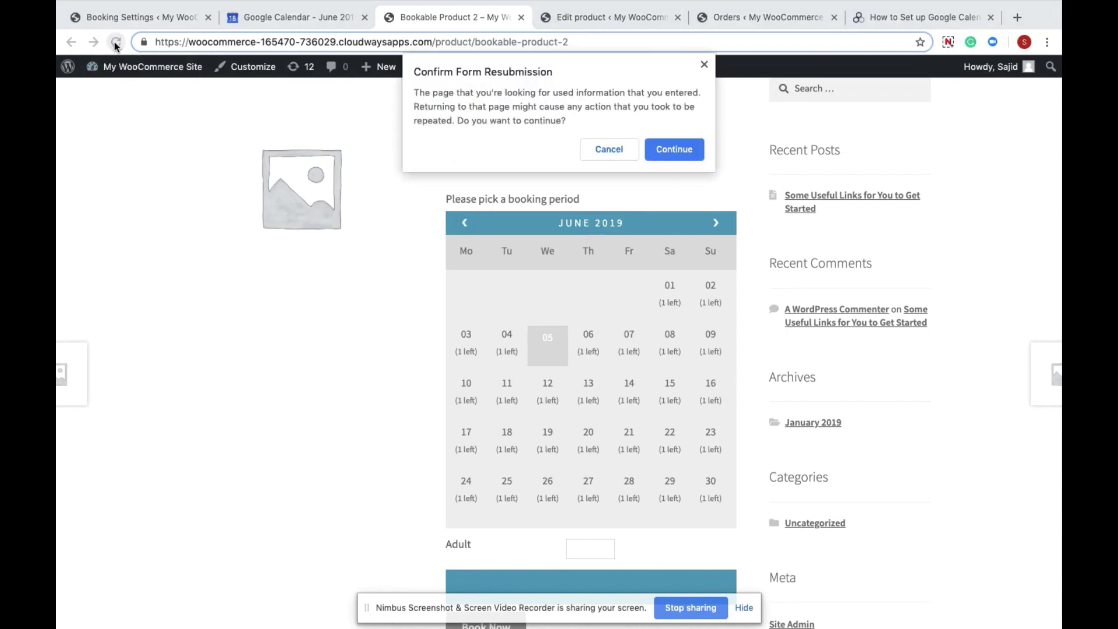
left_click(672, 152)
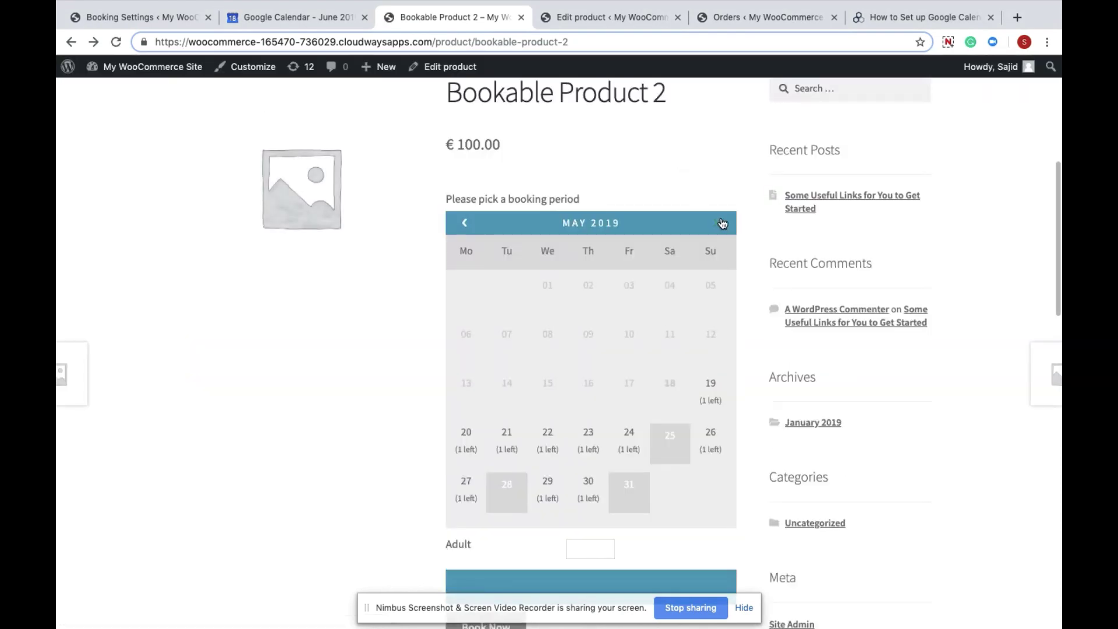
left_click(723, 222)
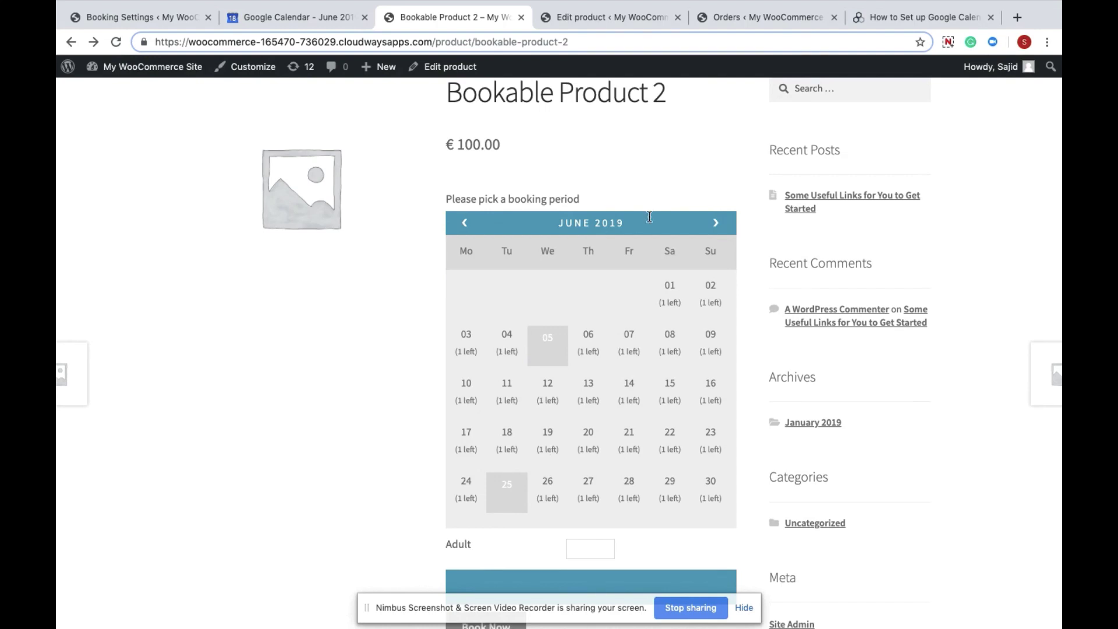
Reload the Orders list and open the new order #652
left_click(614, 18)
left_click(757, 20)
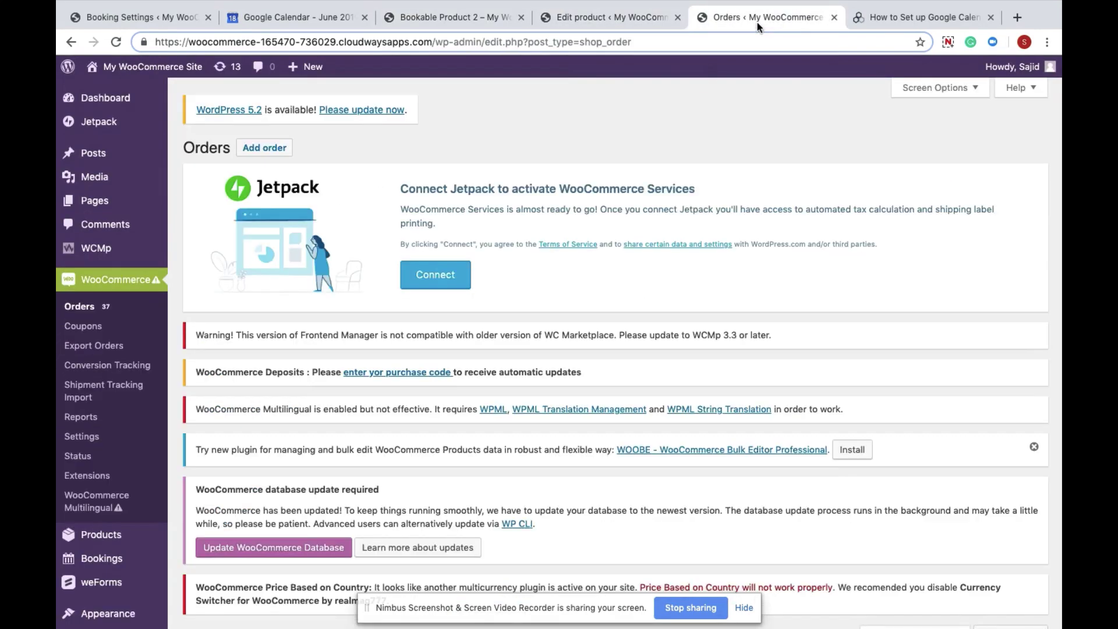
scroll(321, 354, "down", 5)
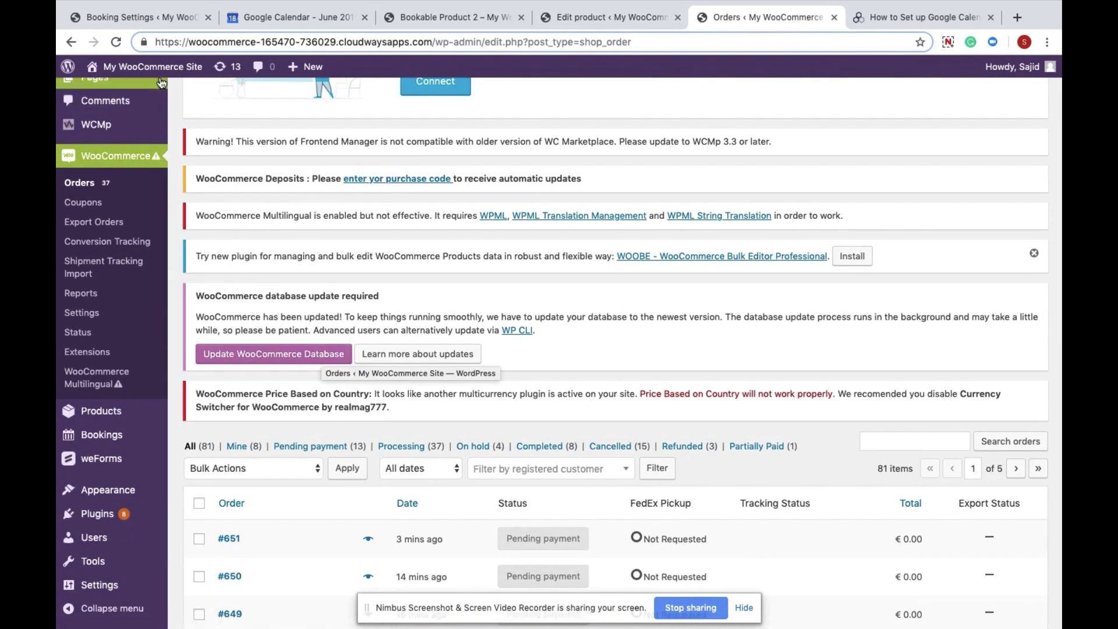
left_click(118, 44)
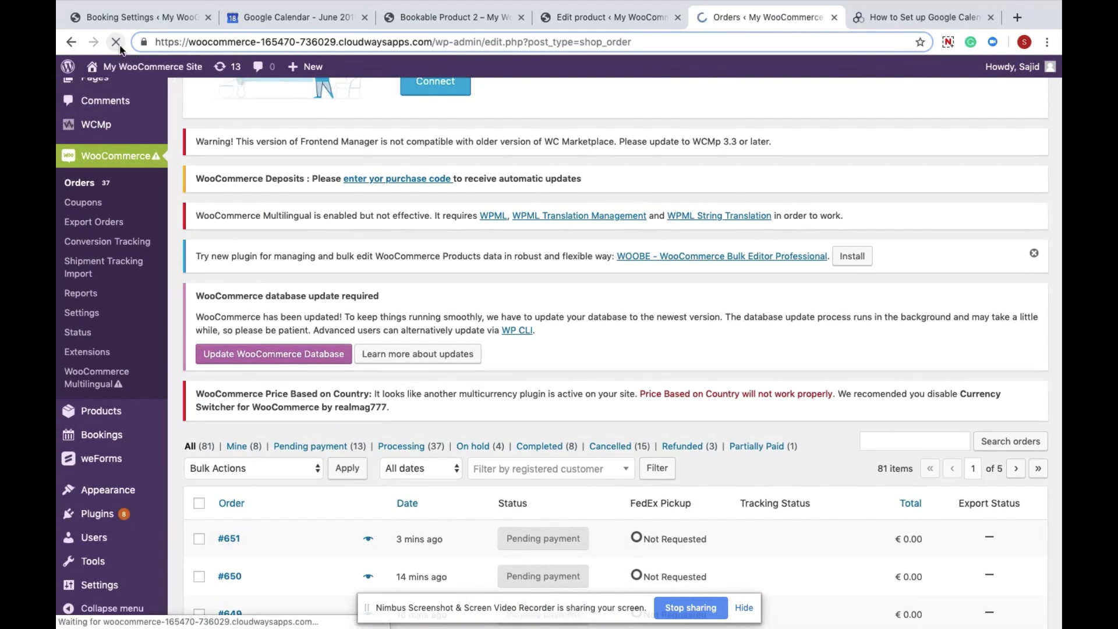
scroll(251, 345, "down", 8)
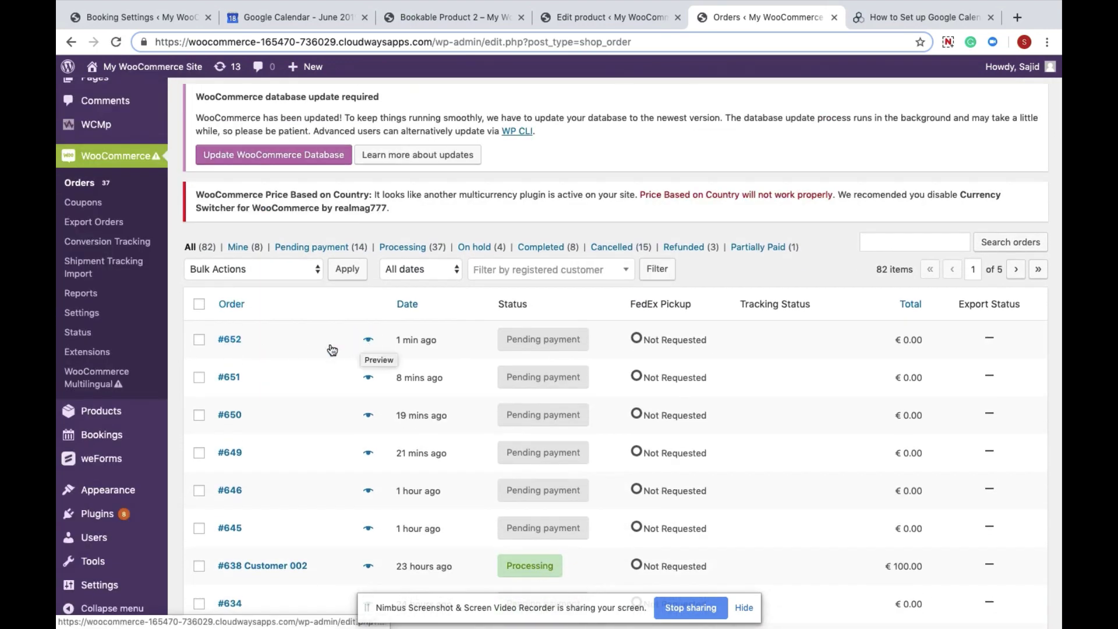
left_click(235, 344)
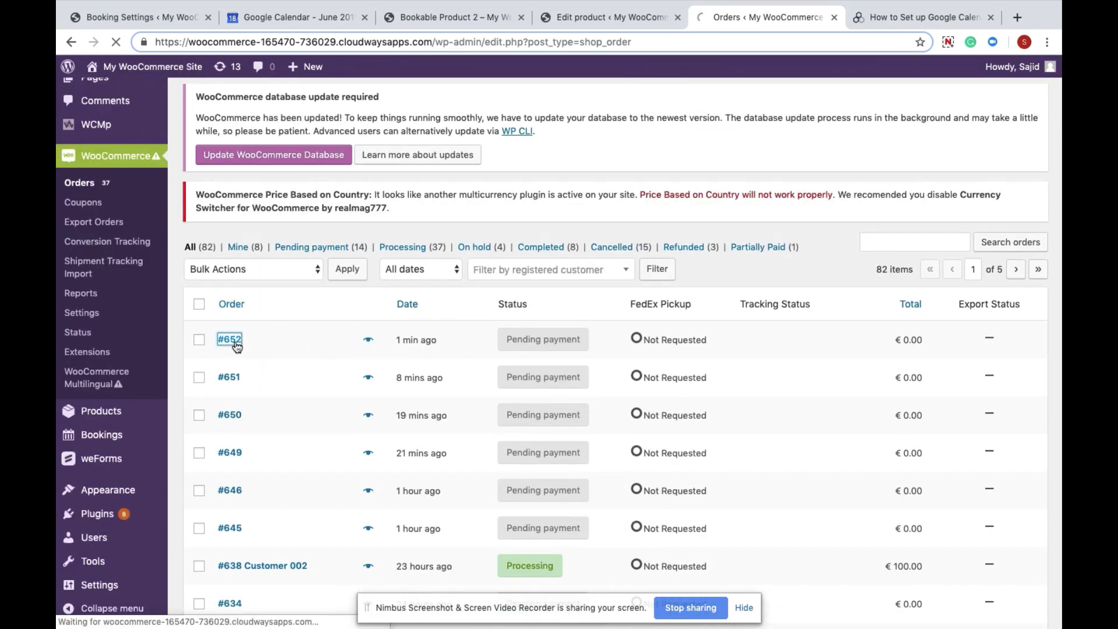
Highlight order #652's booking lines Adult: 3 and From date 2019-06-25
scroll(236, 346, "down", 5)
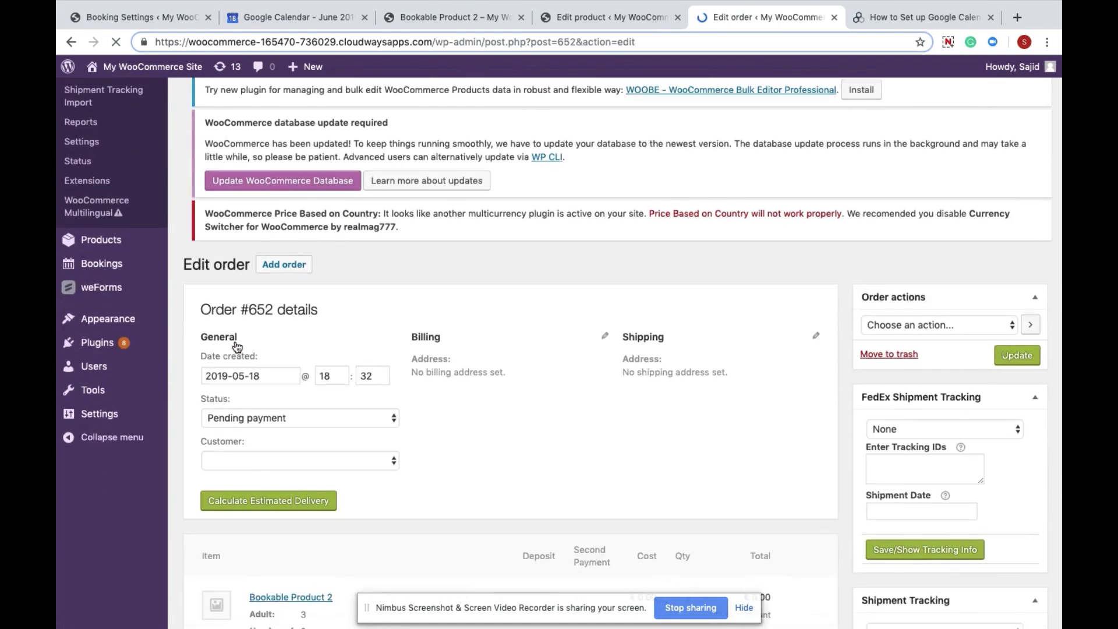
scroll(237, 341, "down", 4)
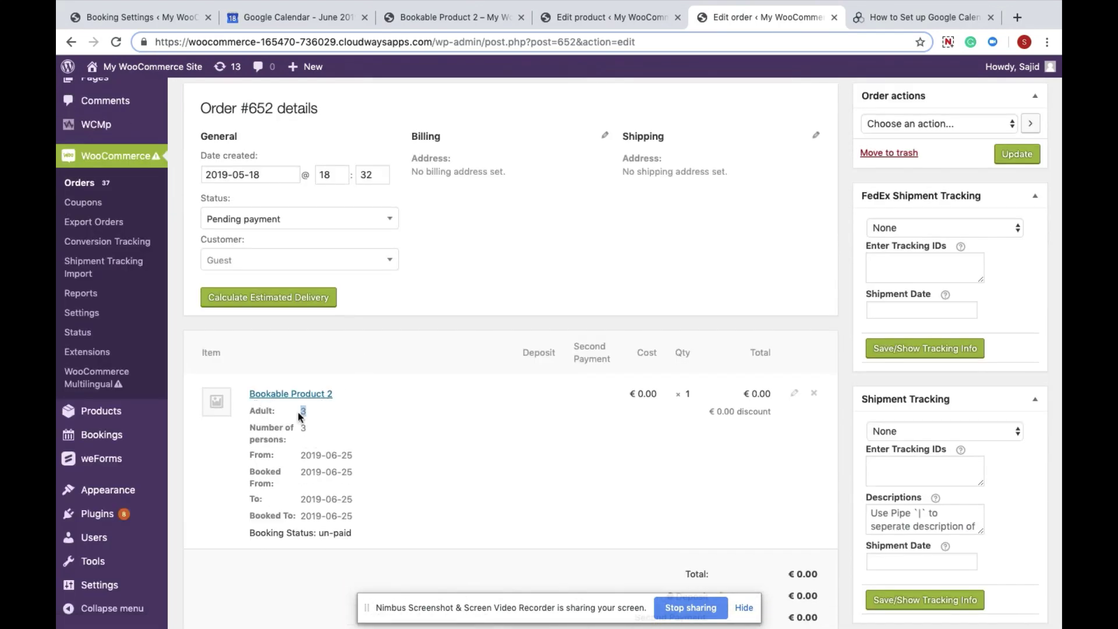
left_click_drag(270, 410, 250, 411)
scroll(315, 489, "down", 2)
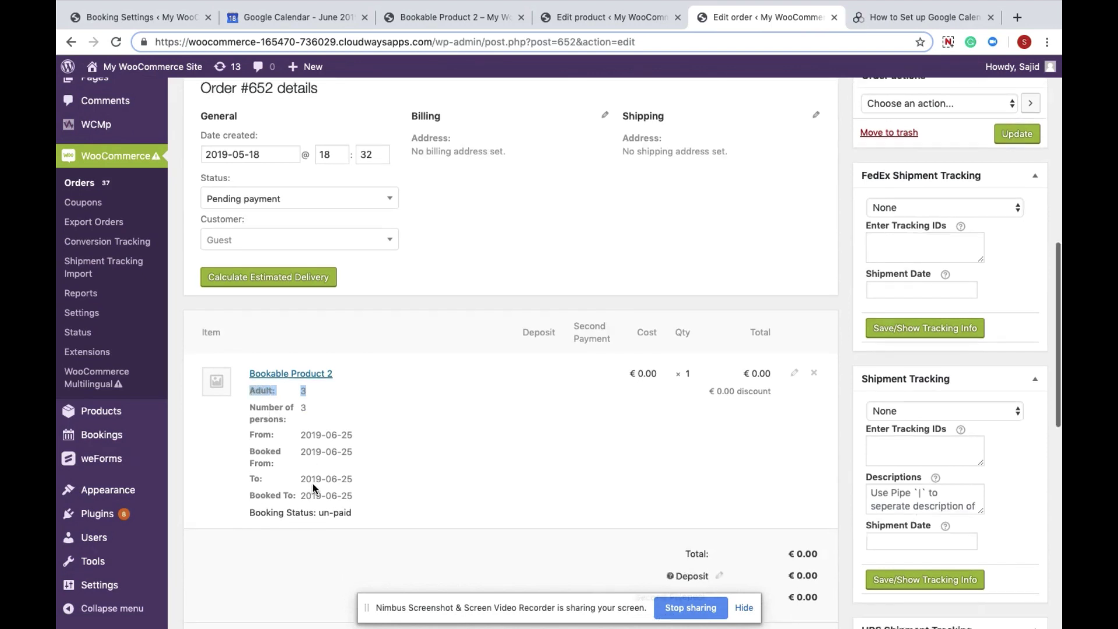
left_click(358, 421)
left_click_drag(353, 402, 297, 420)
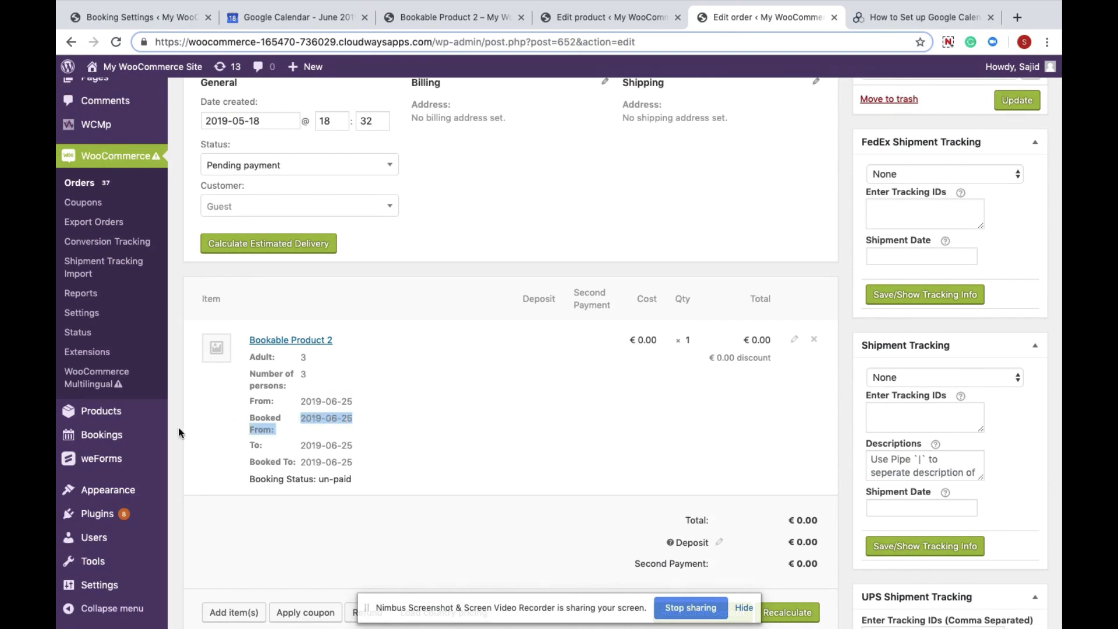
mouse_move(163, 438)
Reload Google Calendar, step back to June 2019, and open the June 25 order #652 event
left_click(285, 22)
left_click(115, 43)
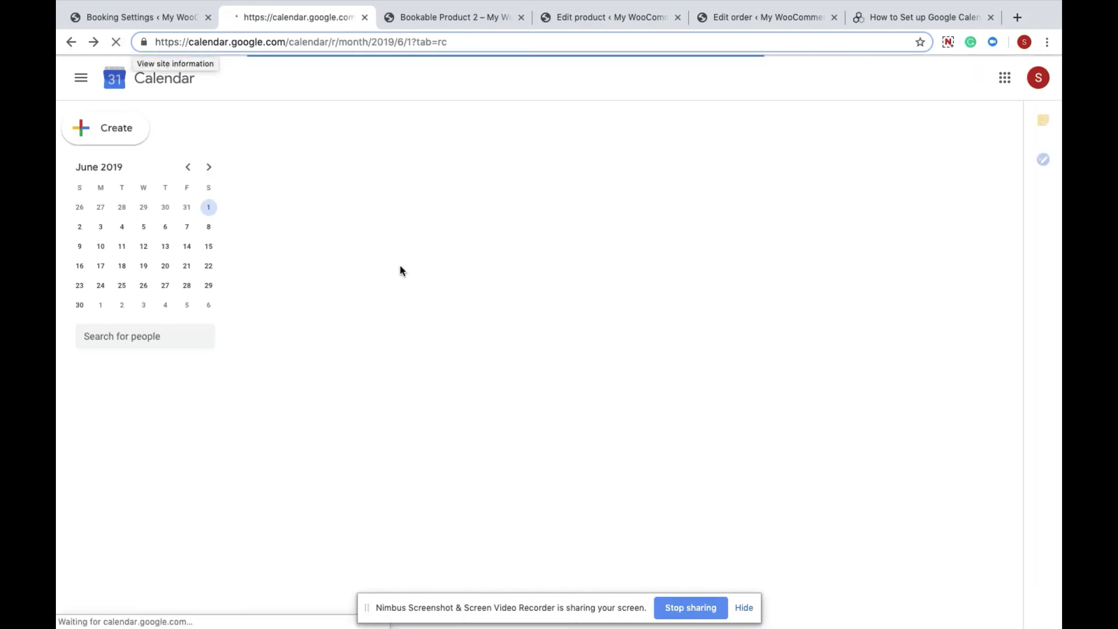
scroll(527, 494, "down", 3)
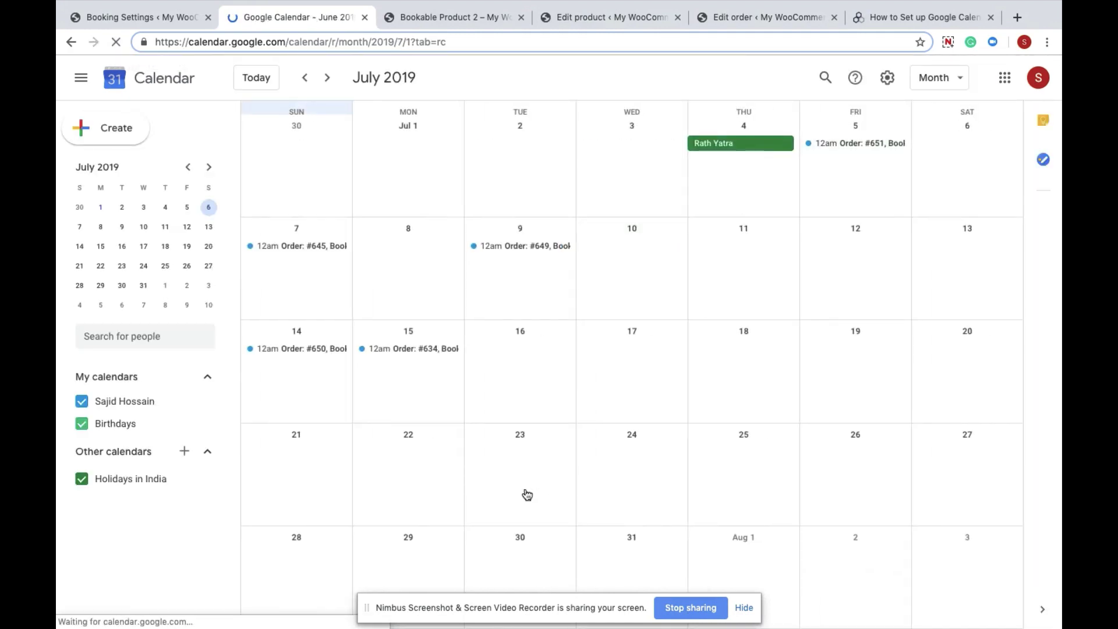
left_click(305, 78)
left_click(305, 78)
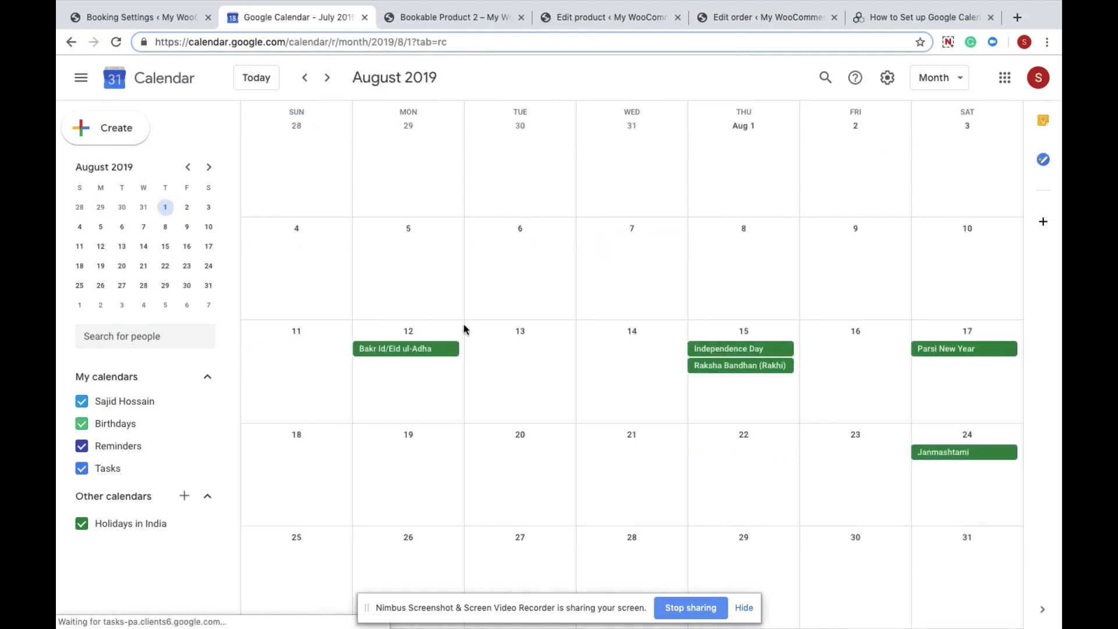
left_click(305, 77)
left_click(306, 78)
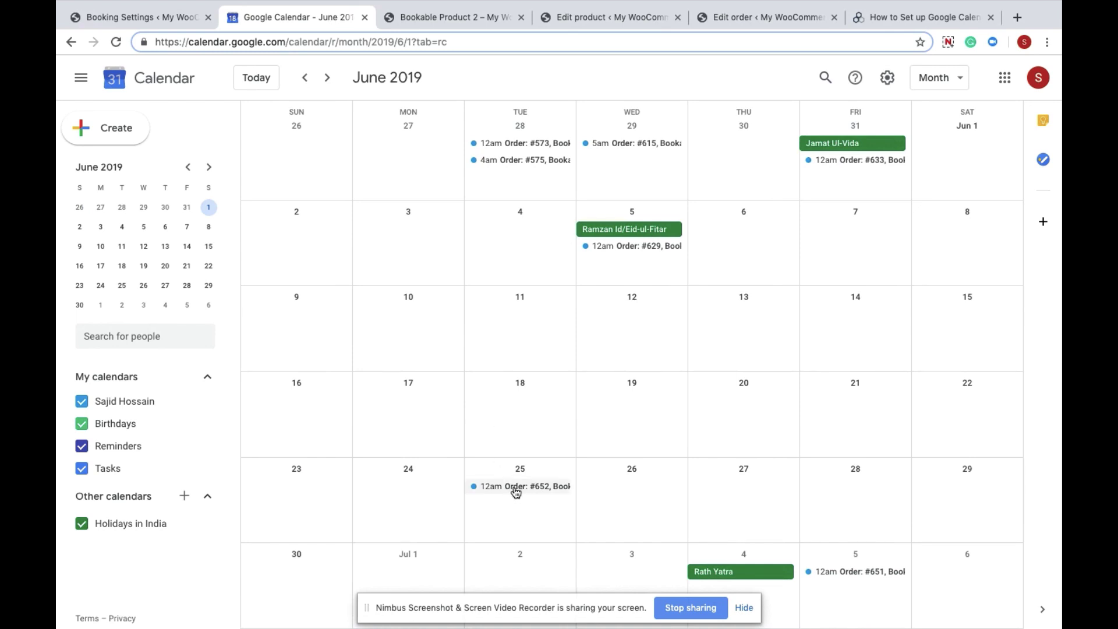
left_click(517, 487)
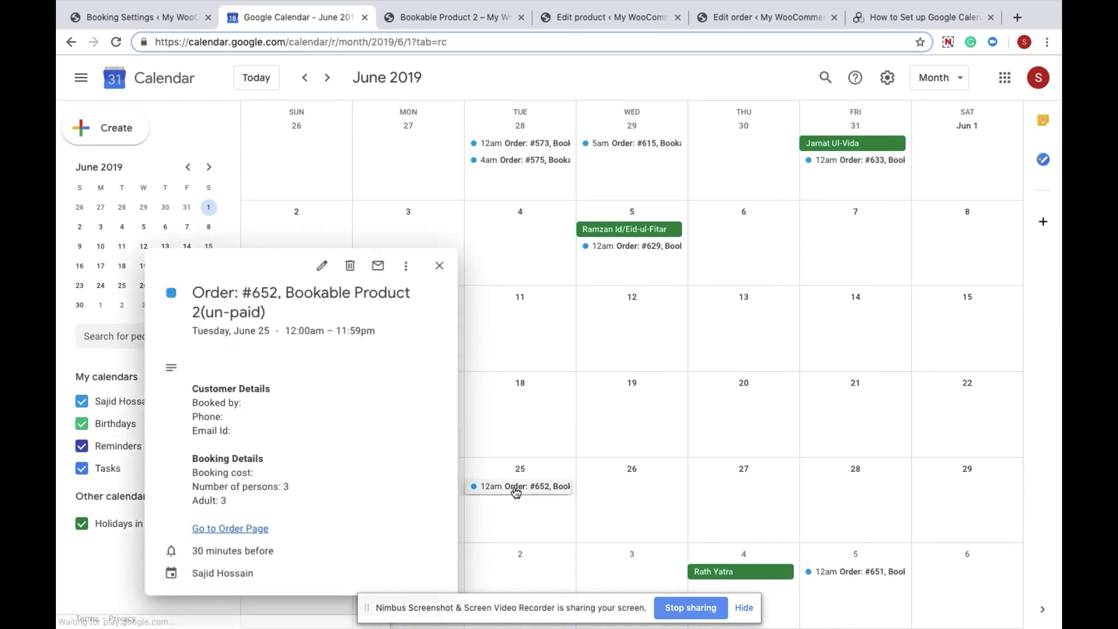
Highlight order number 652 and the Number of persons and Adult lines, then return to PluginHive
double_click(260, 294)
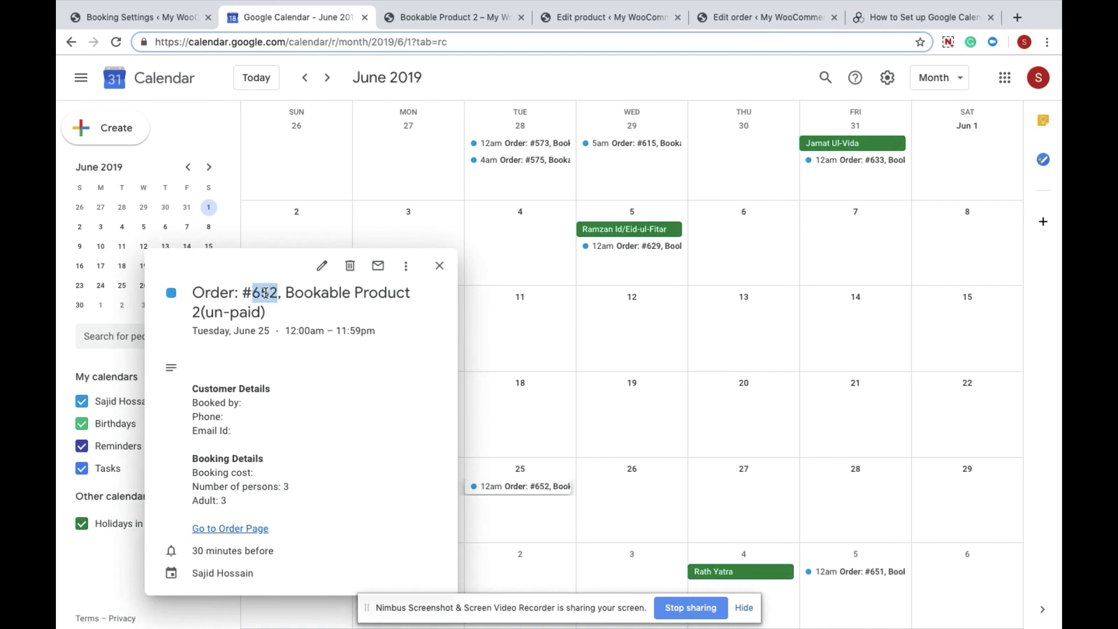
left_click_drag(213, 487, 285, 514)
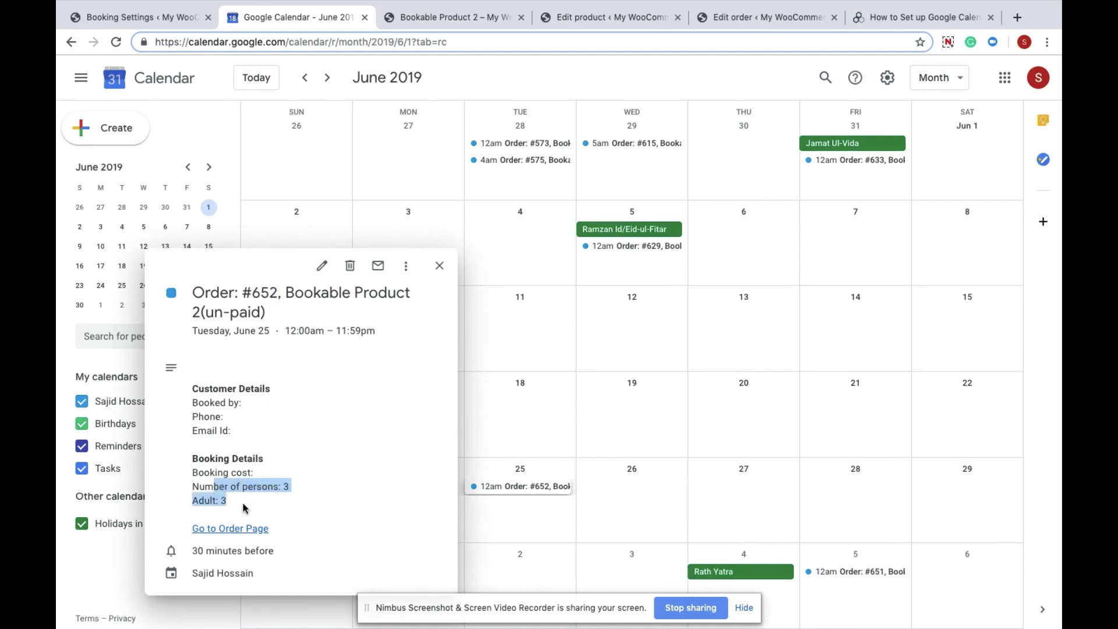
left_click(235, 503)
left_click_drag(236, 504, 193, 485)
left_click(450, 24)
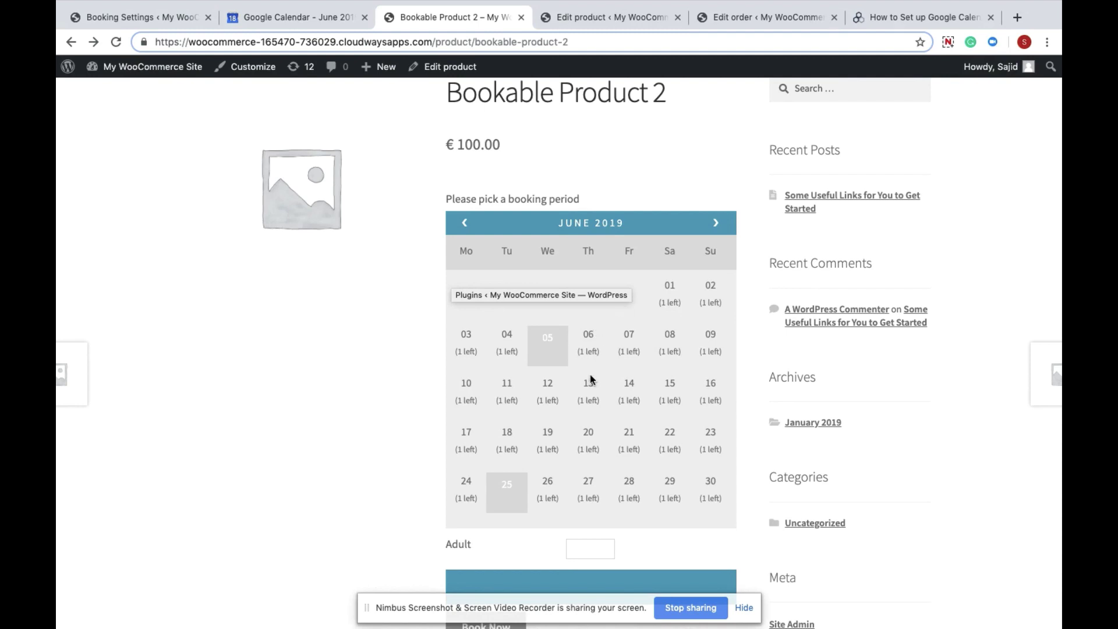
left_click(333, 18)
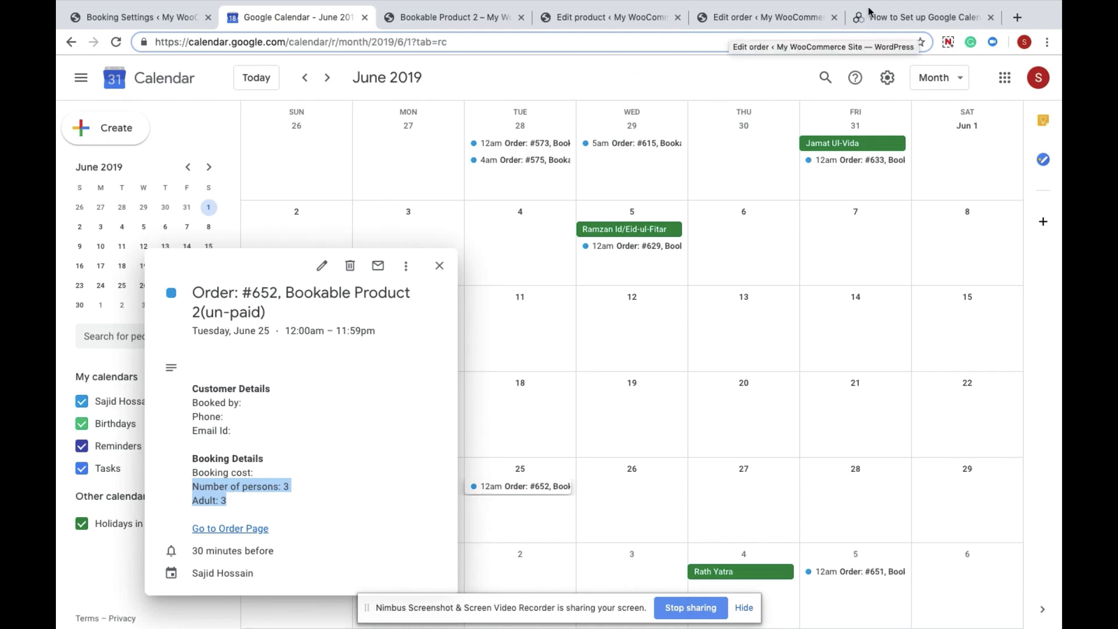
left_click(908, 17)
Open the 'How To Use 2 Way Google Calendar Sync' article and highlight '2 Way' in its title
scroll(269, 371, "down", 6)
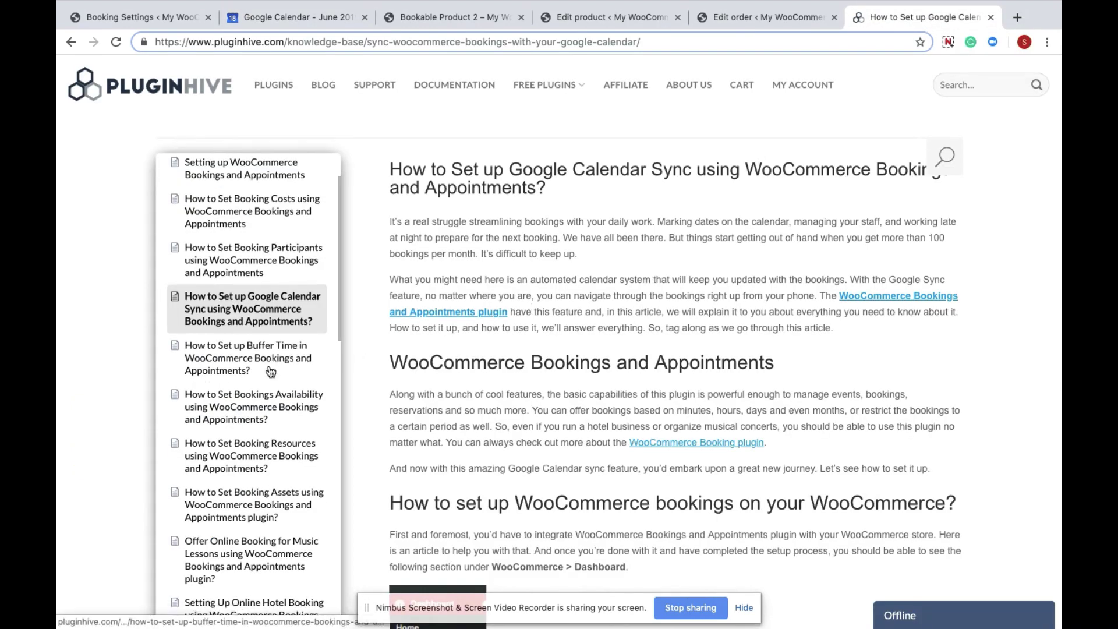
scroll(270, 370, "down", 2)
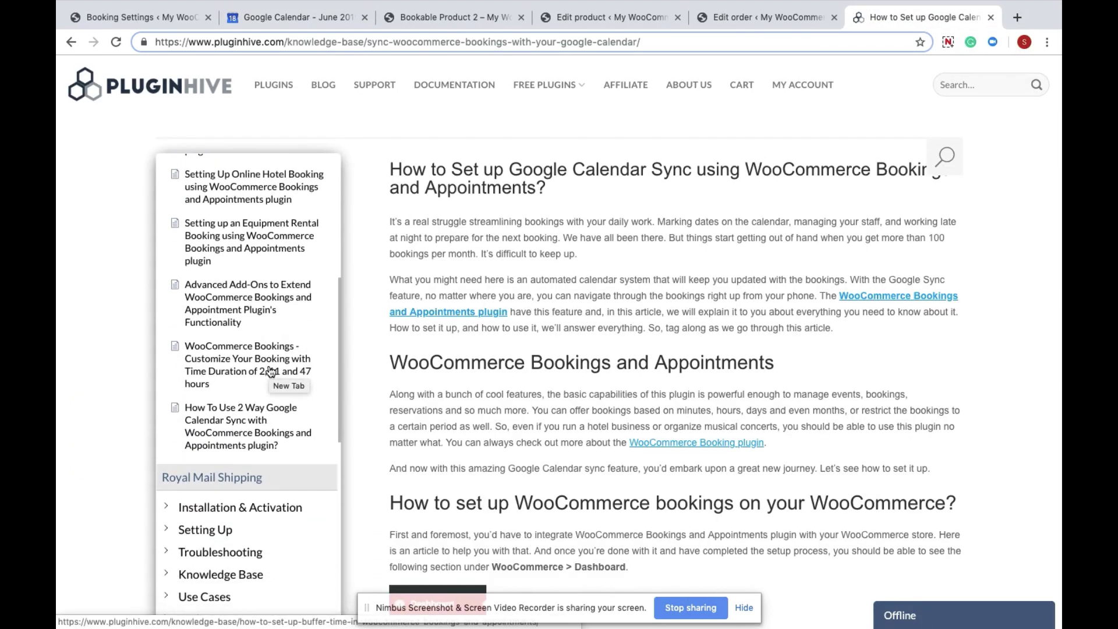
left_click(238, 433)
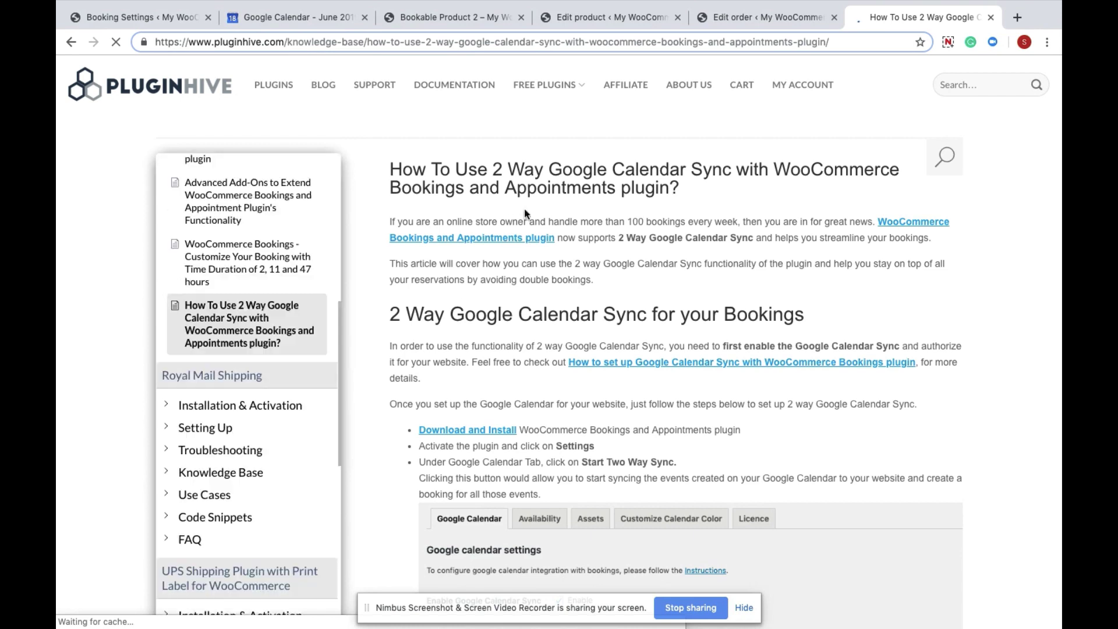
left_click_drag(456, 170, 732, 192)
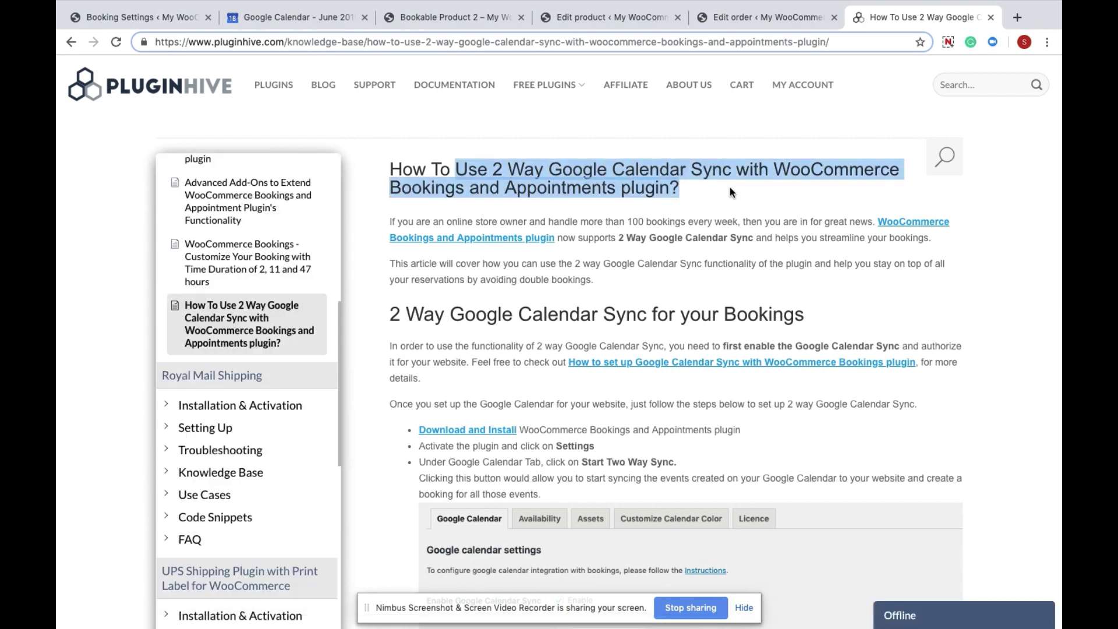